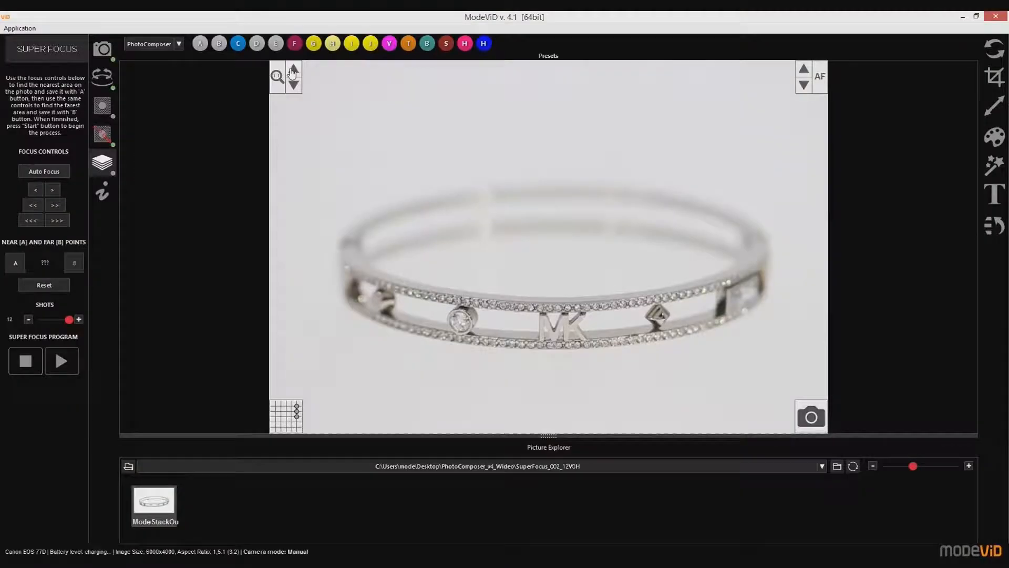
Step: Shift the Super Focus position on the bracelet forward by two of the smallest focus increments
click(278, 76)
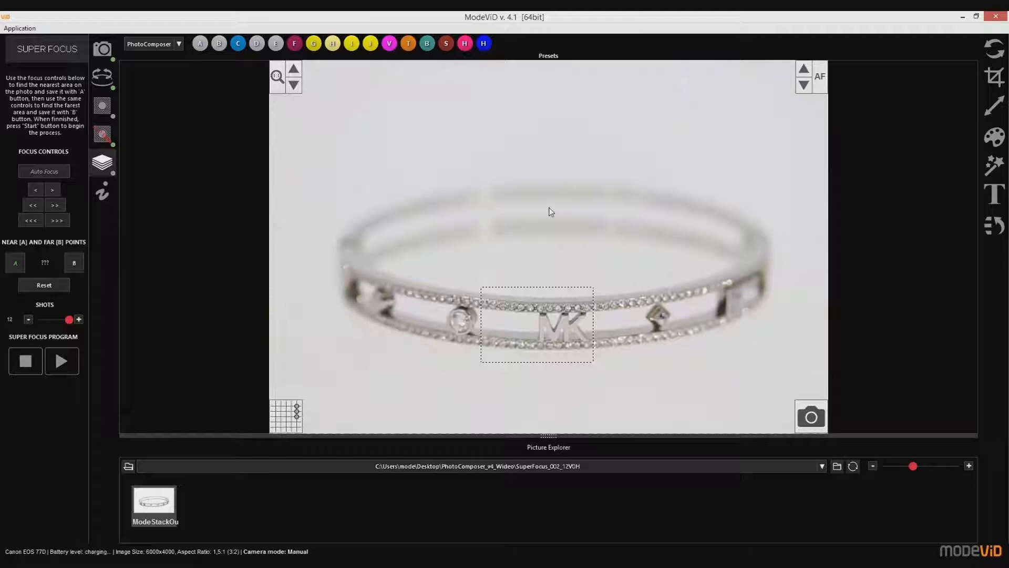
click(52, 189)
click(53, 189)
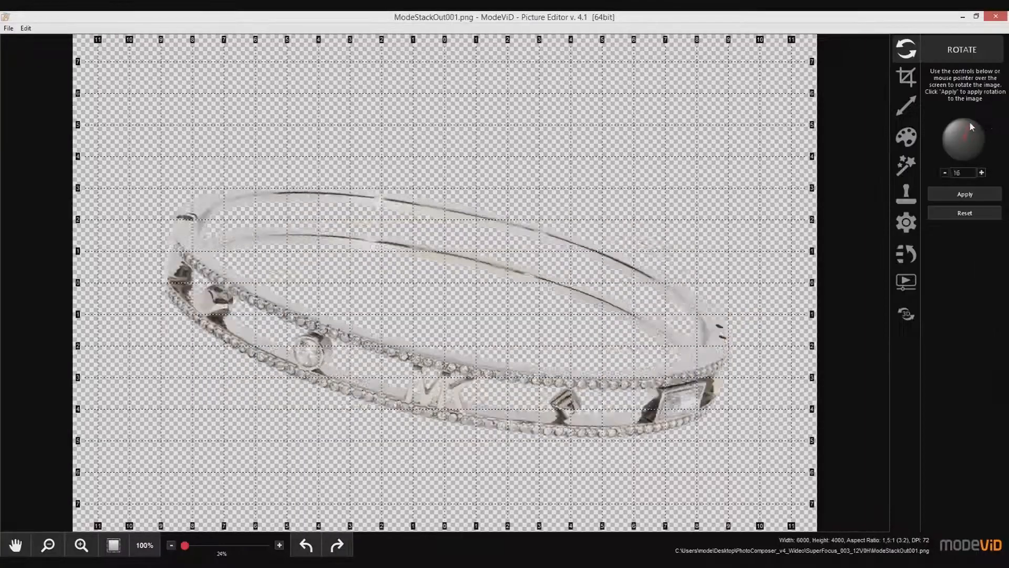
Step: Rotate the stacked bracelet image ModeStackOut001.png in the Picture Editor and crop it around the bracelet
drag(970, 124, 973, 125)
click(964, 196)
click(906, 77)
drag(610, 449, 629, 467)
drag(610, 445, 609, 452)
click(965, 299)
click(906, 222)
drag(669, 427, 667, 435)
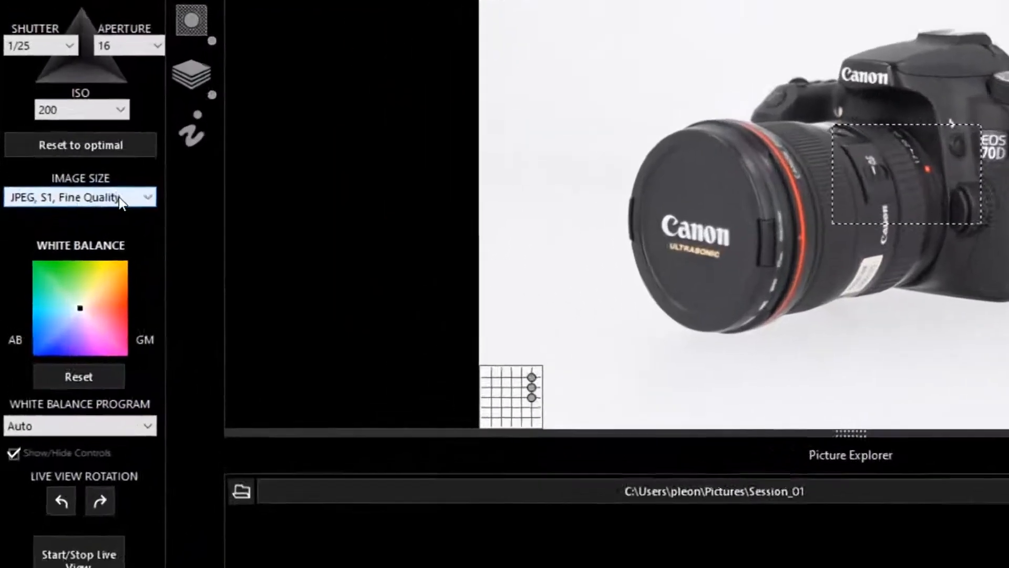
Step: Look through the available image size and white balance program options in the camera controls
click(119, 197)
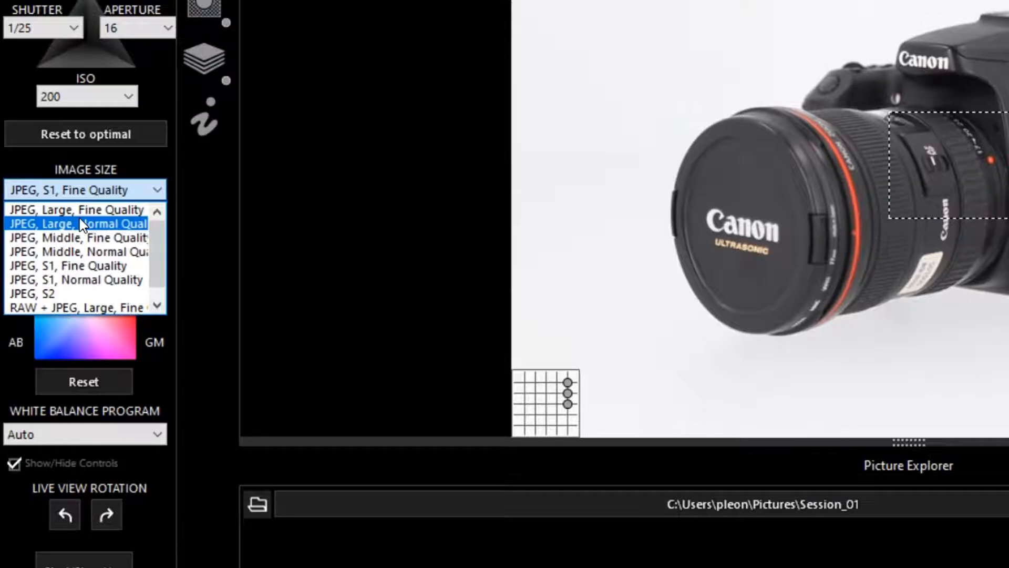
click(105, 324)
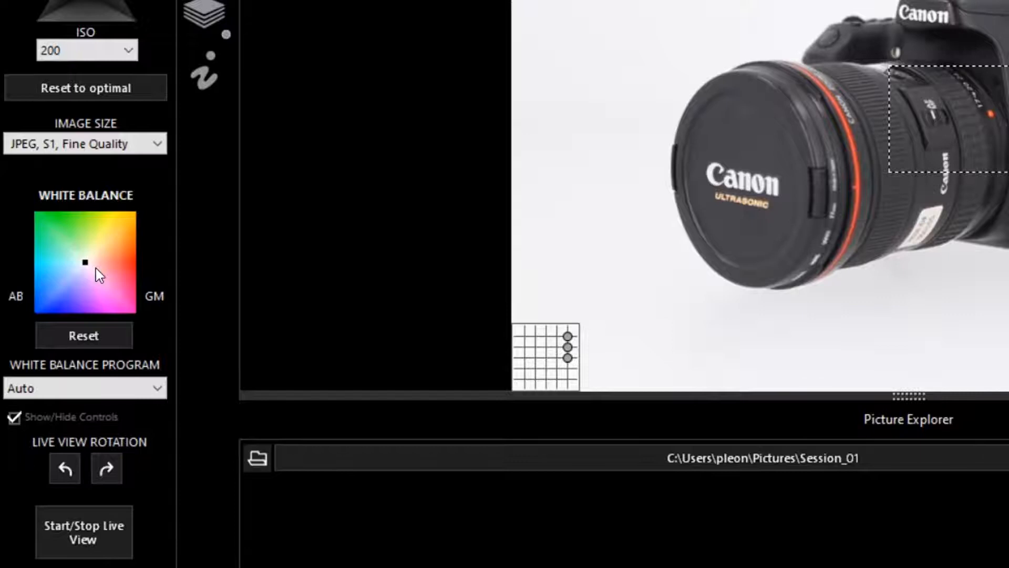
click(91, 386)
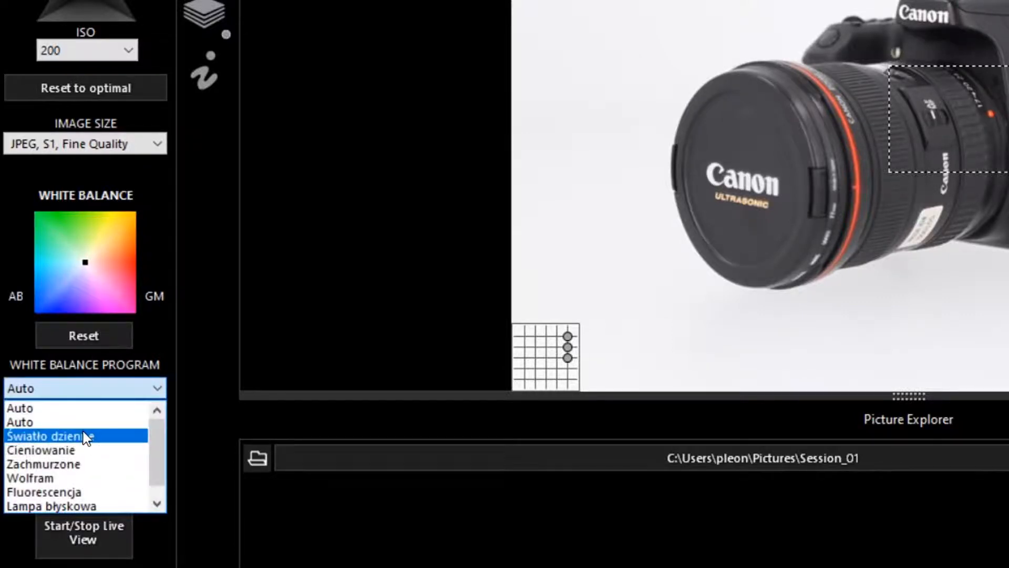
click(141, 347)
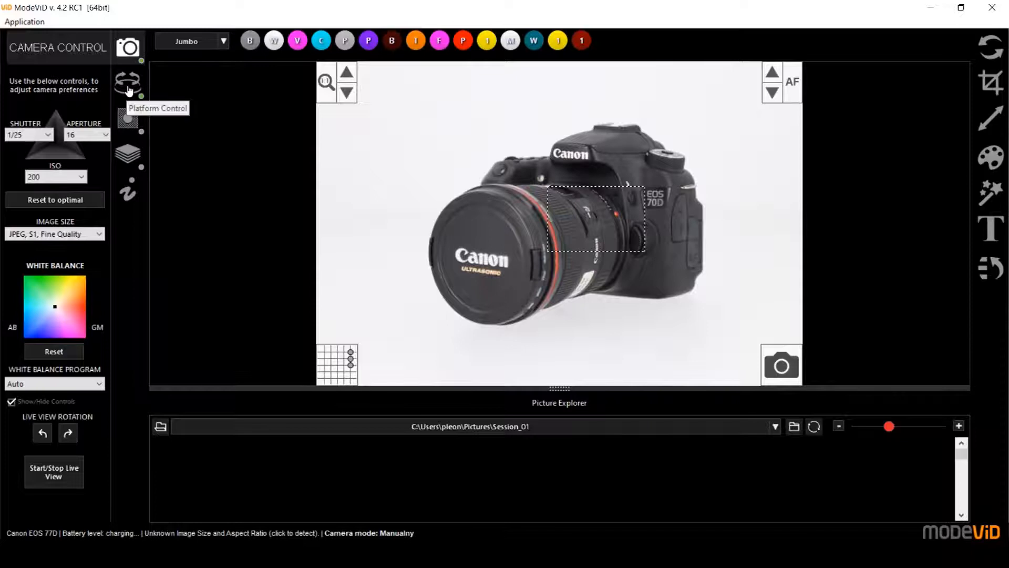
Step: Open the platform controls and rotate the turntable slightly one way and back the other way
click(128, 87)
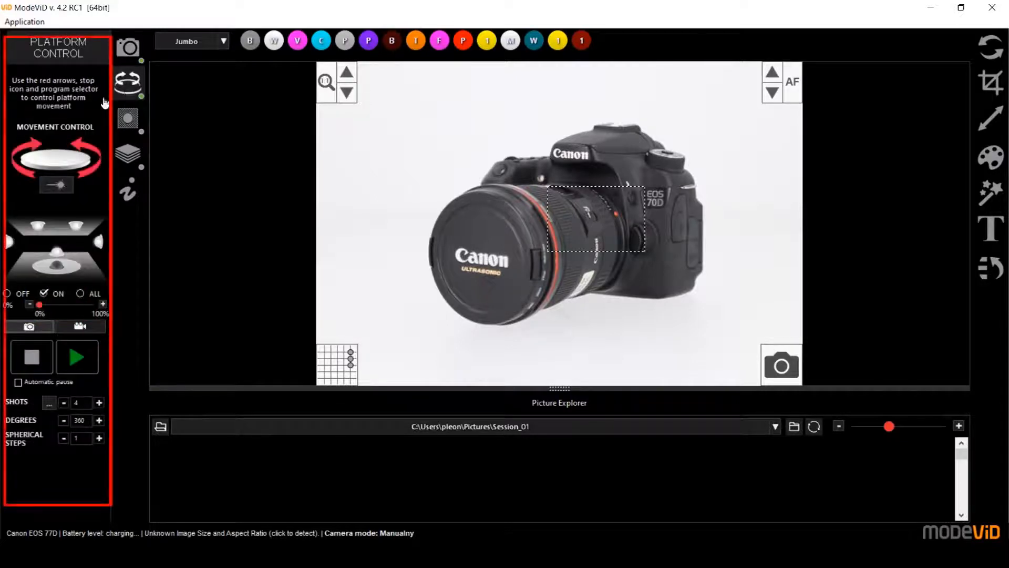
click(94, 174)
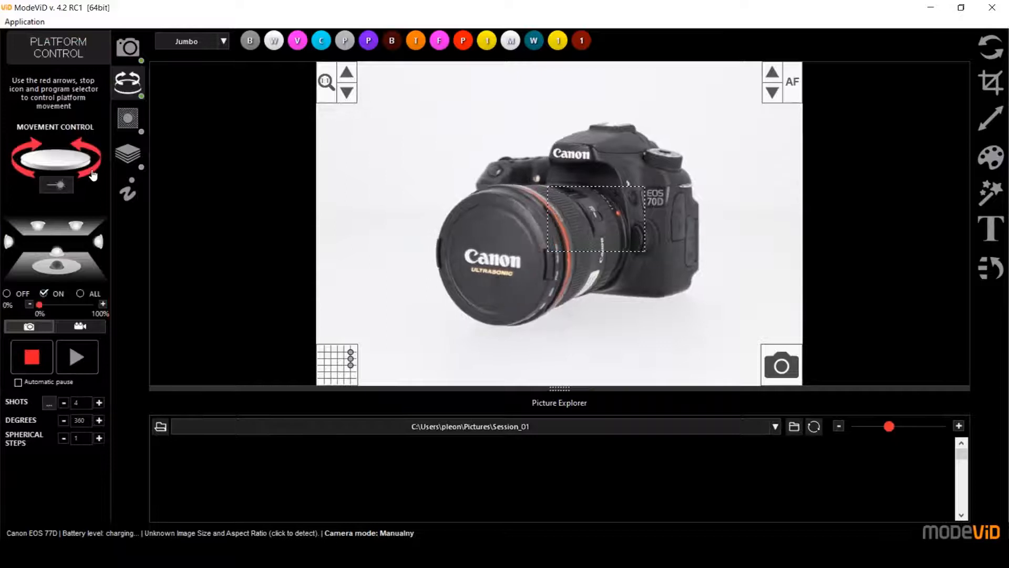
right_click(23, 175)
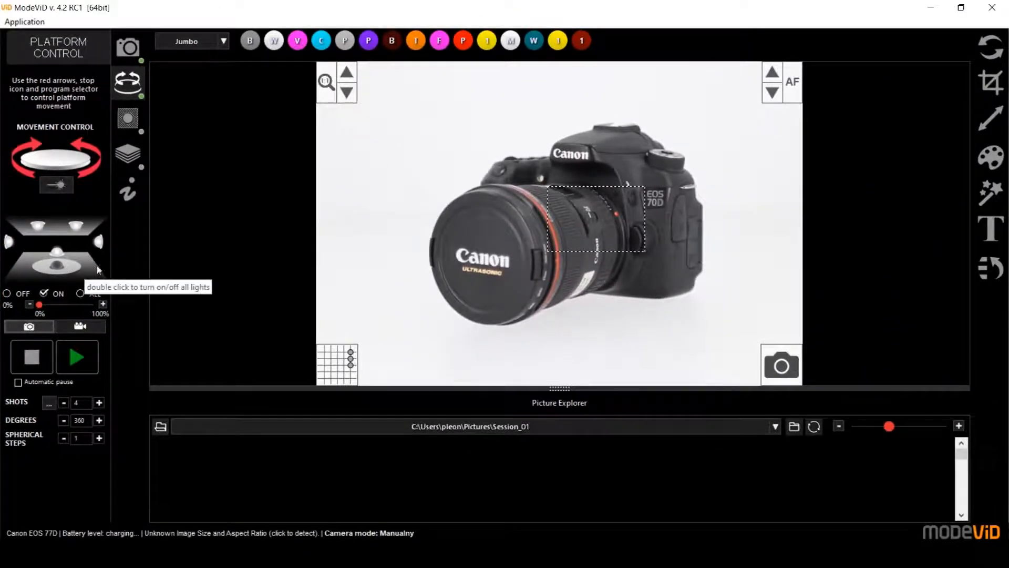
Step: Turn off the R1 side light and raise its brightness in 10% increments back to 100%
mouse_move(100, 245)
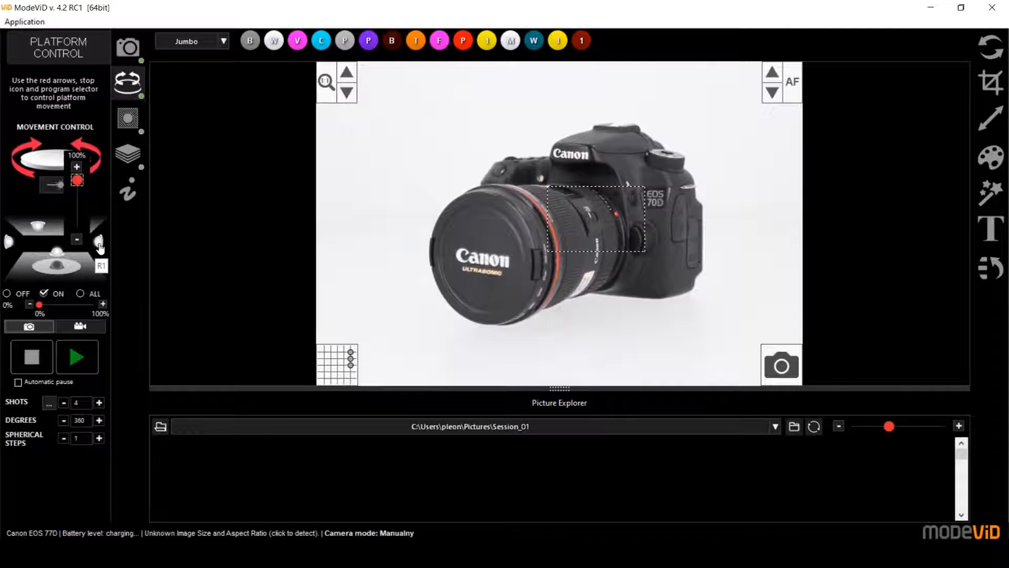
click(100, 245)
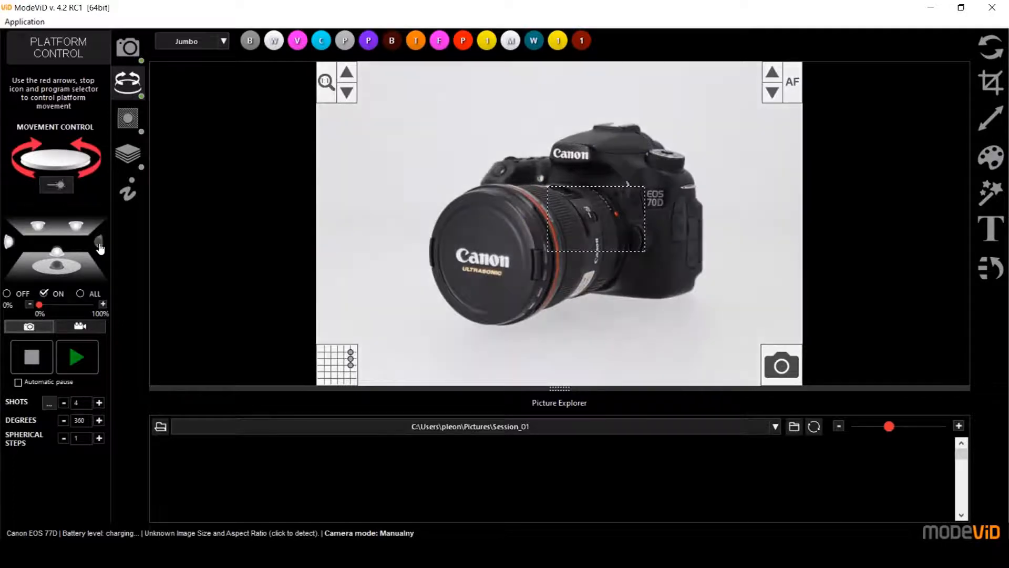
mouse_move(100, 260)
click(77, 167)
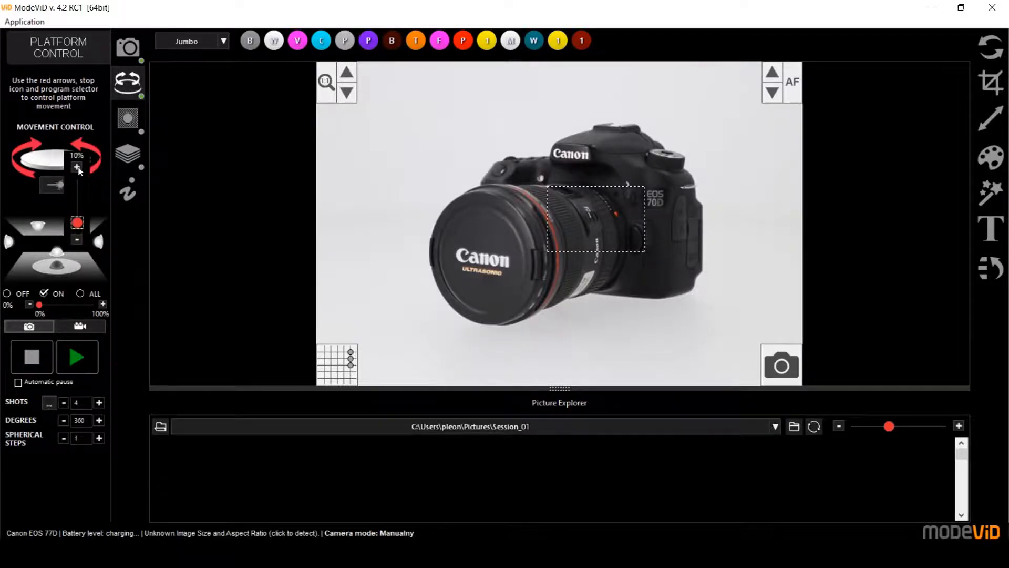
click(77, 167)
click(76, 167)
click(77, 168)
click(76, 168)
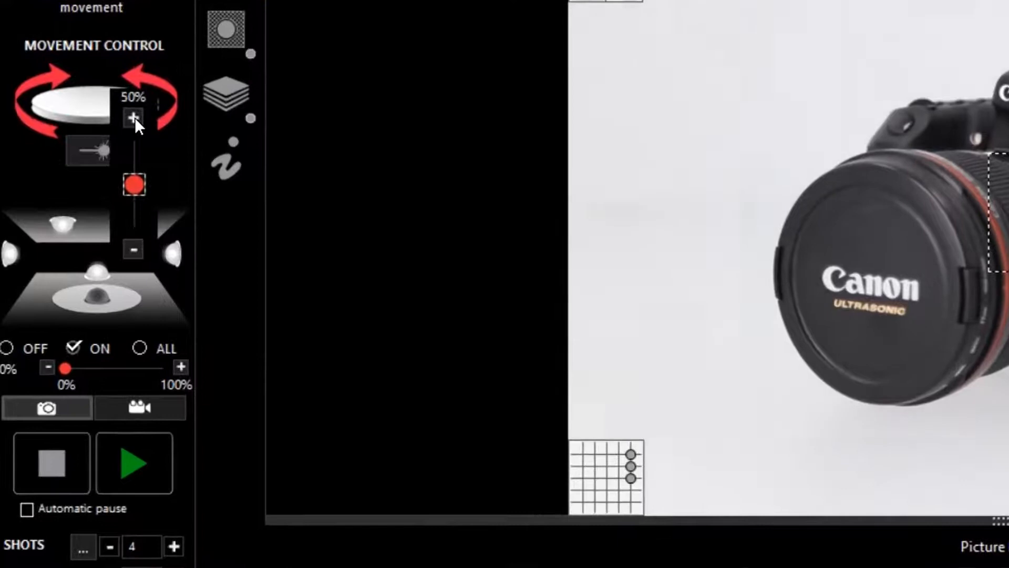
click(133, 118)
click(133, 117)
click(133, 118)
click(133, 118)
click(133, 118)
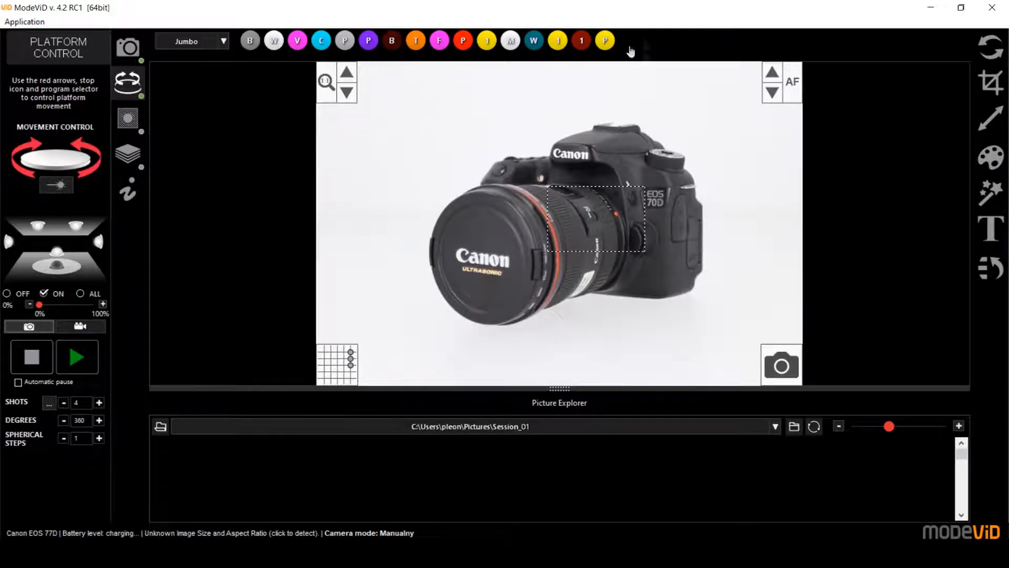
Step: Create a new preset named "Preset" with the description "this is my preset for black camera"
click(686, 46)
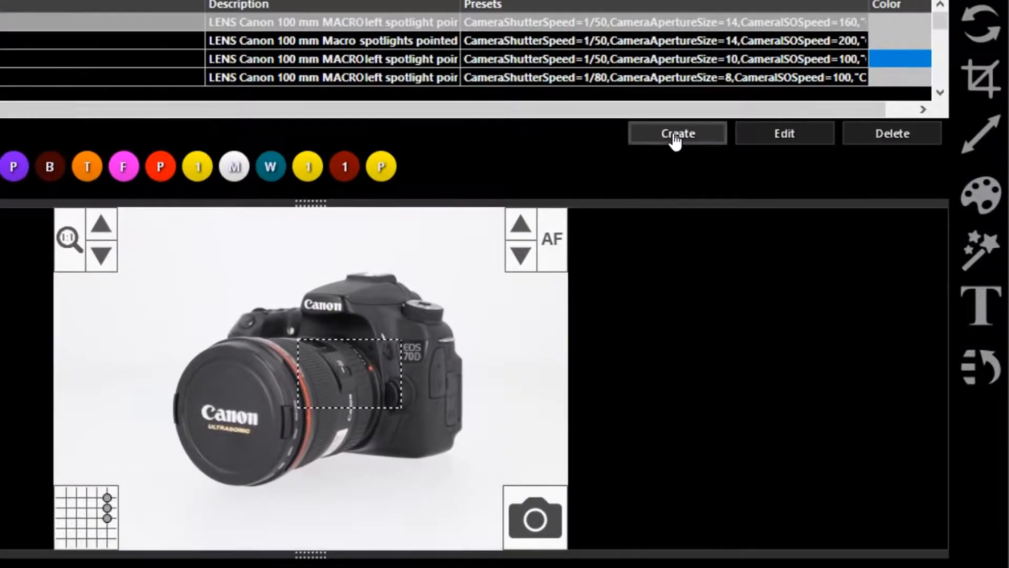
click(785, 121)
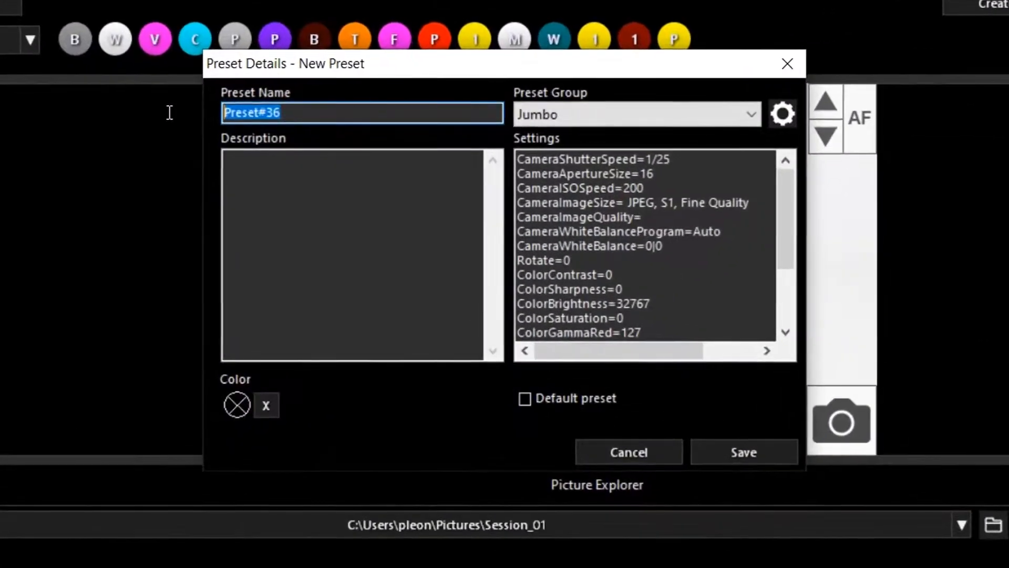
text(Preset)
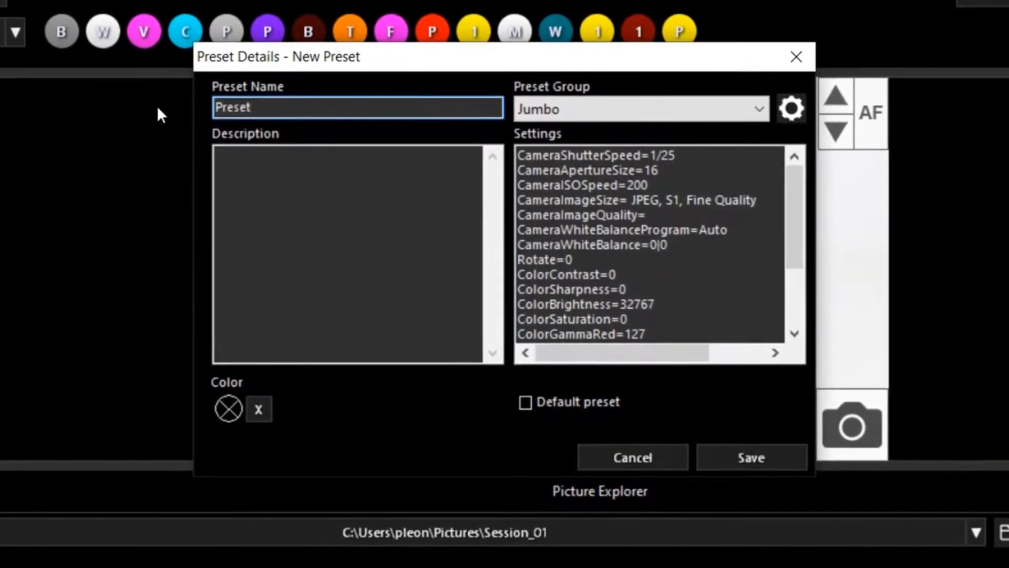
click(333, 178)
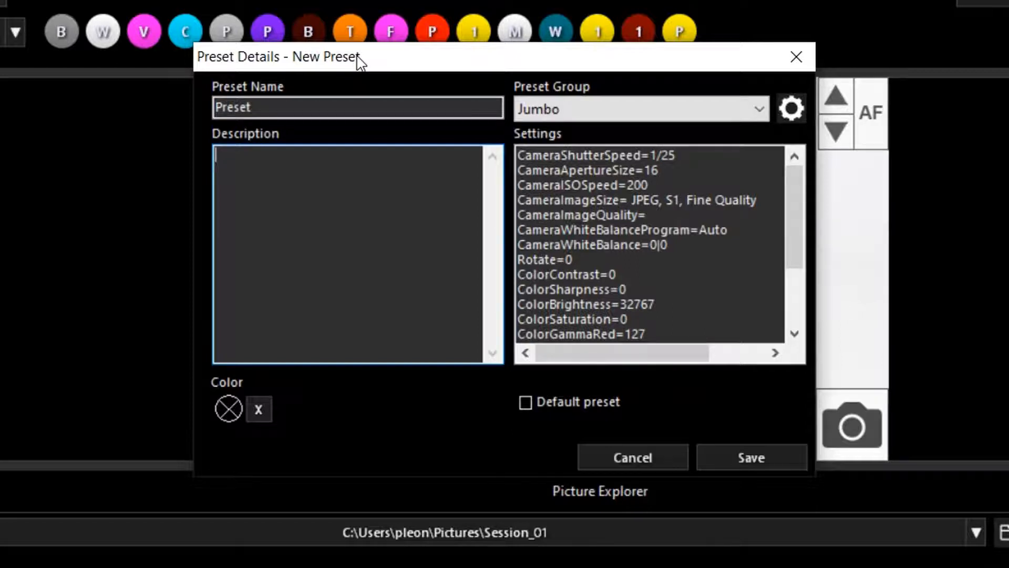
text(this is my preset for black camera)
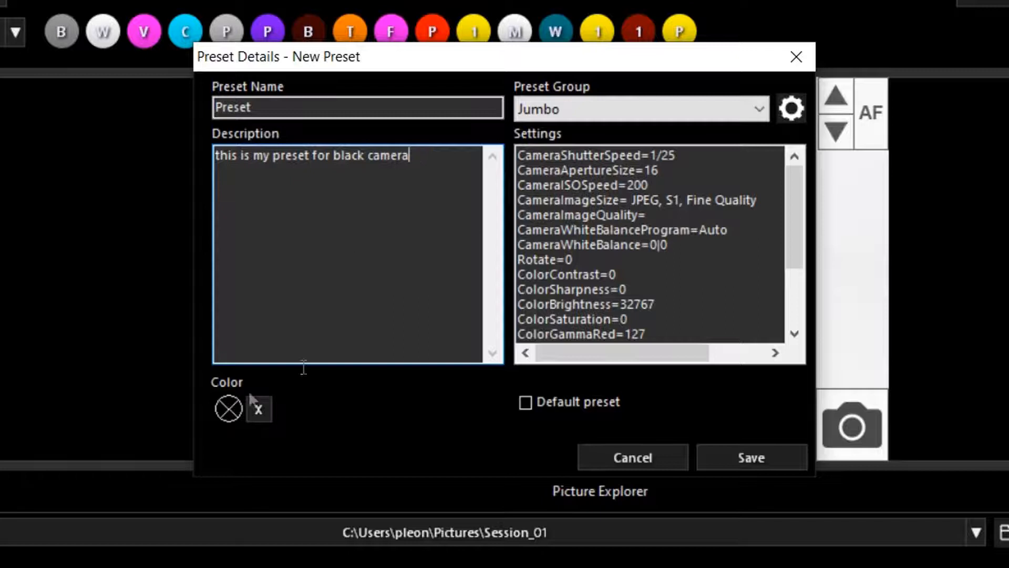
Step: Make the new preset's button red, check its settings, and save it in the Jumbo group
click(228, 409)
click(252, 356)
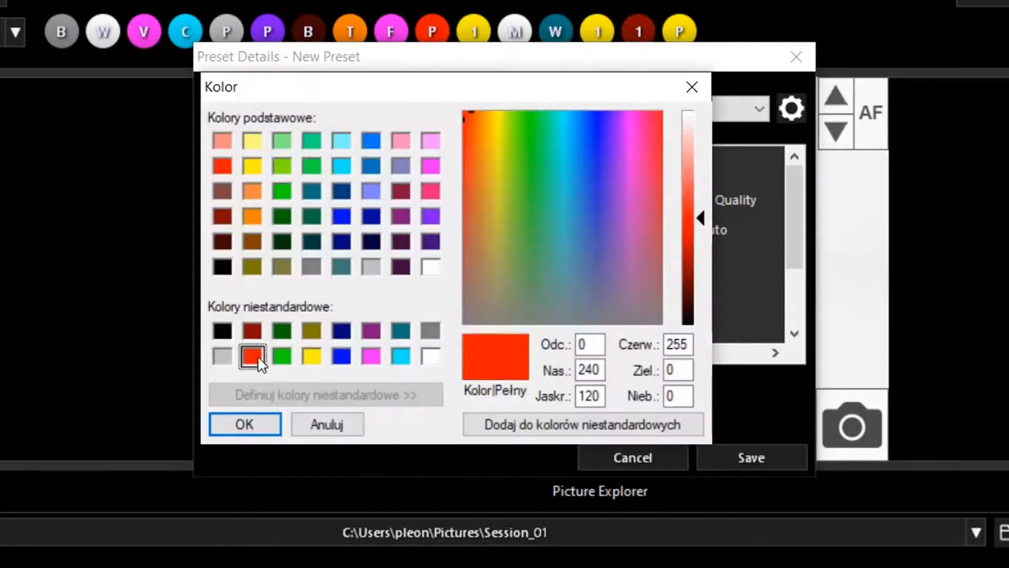
click(246, 426)
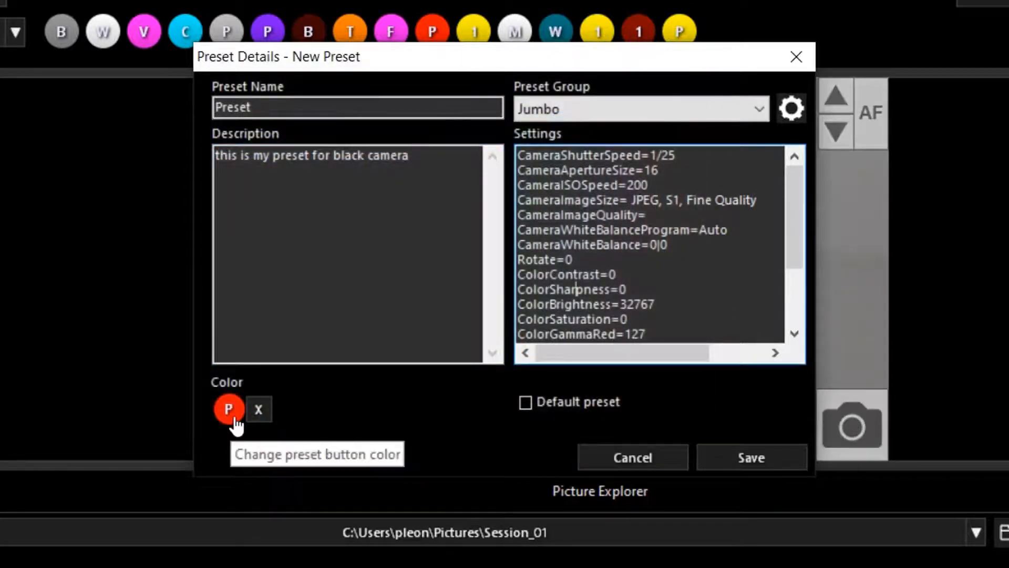
click(576, 289)
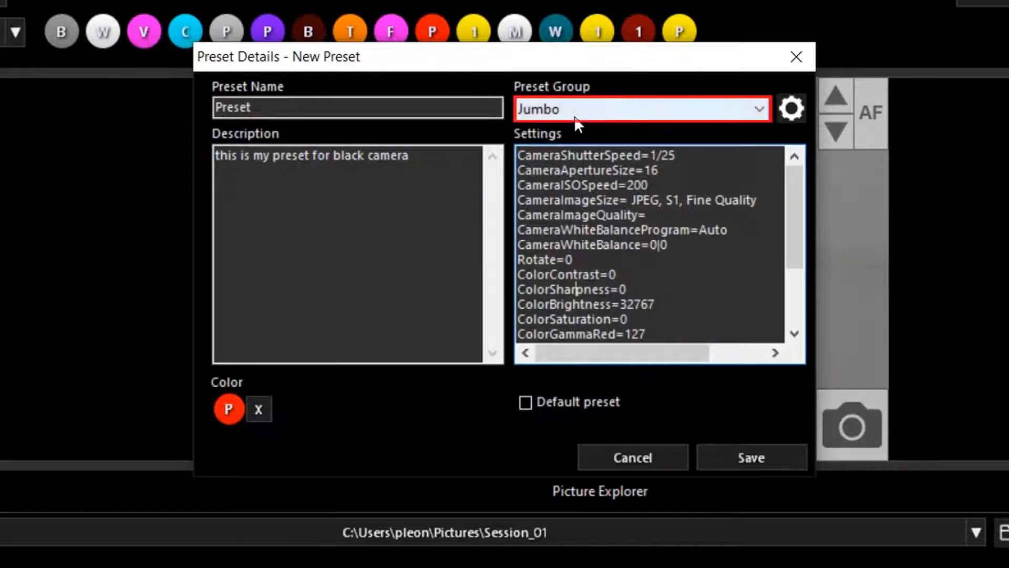
drag(518, 155, 647, 272)
click(634, 230)
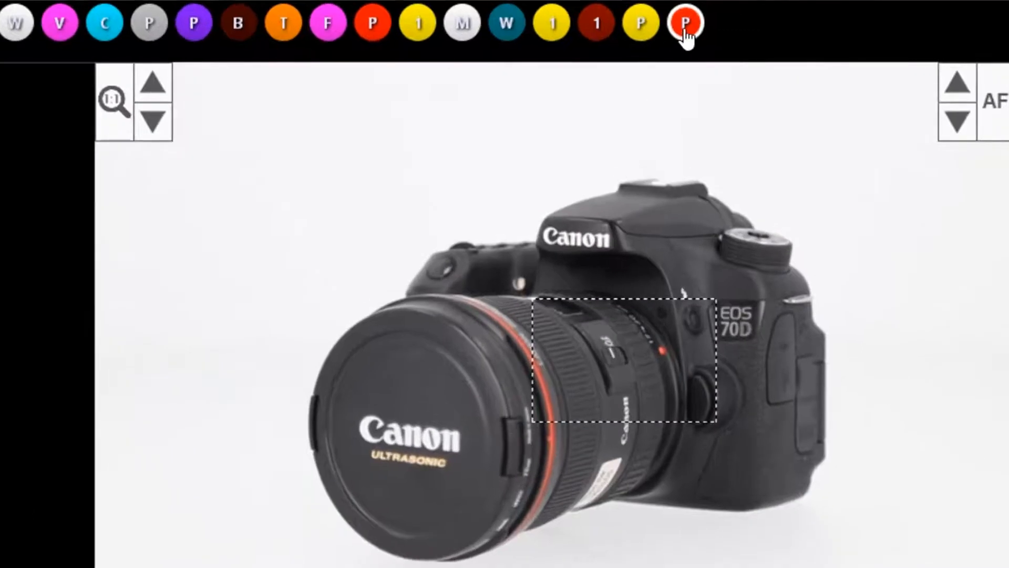
Step: Apply the grey P preset, and switch back by applying the new red P preset
click(151, 25)
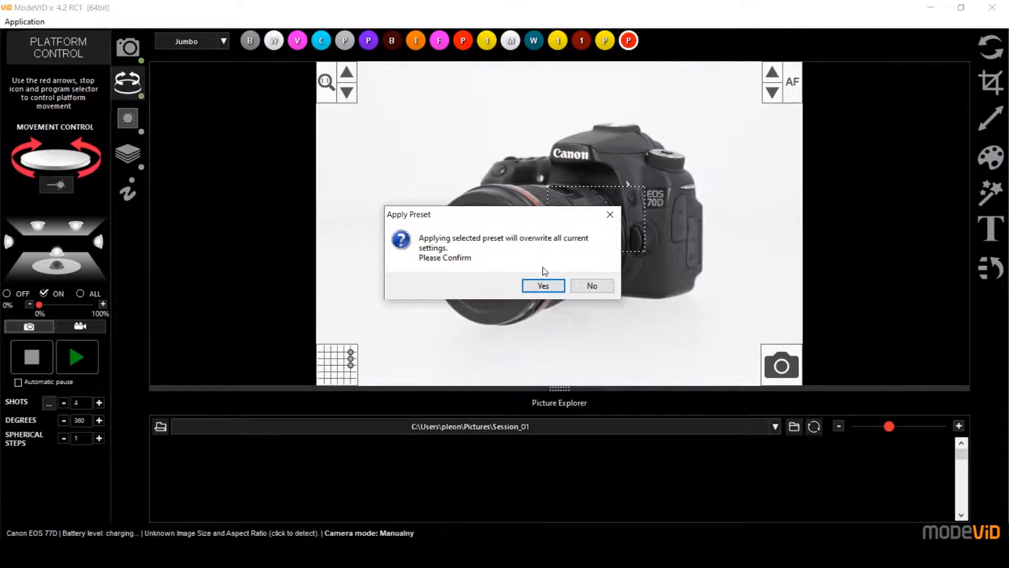
click(543, 286)
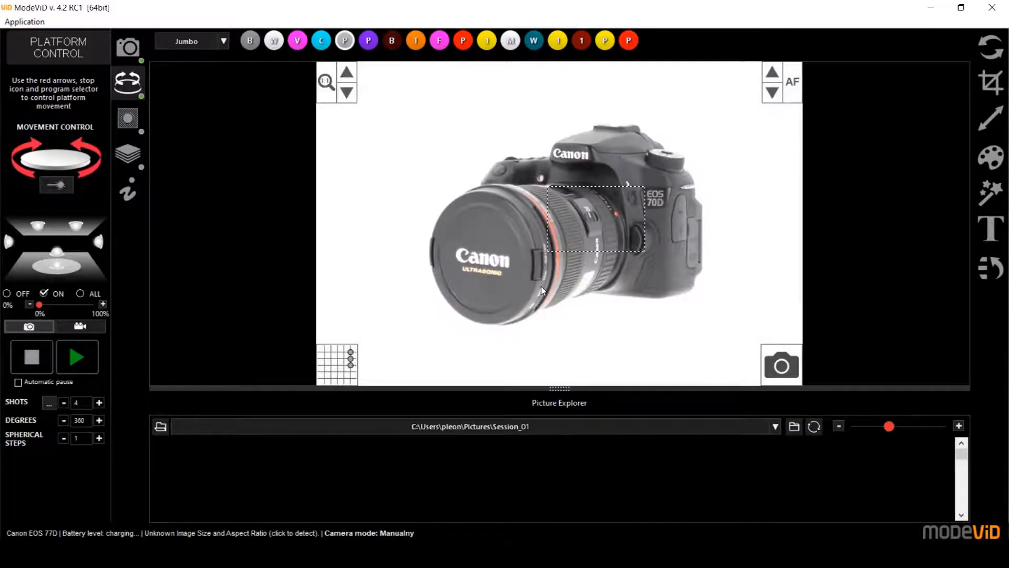
click(630, 42)
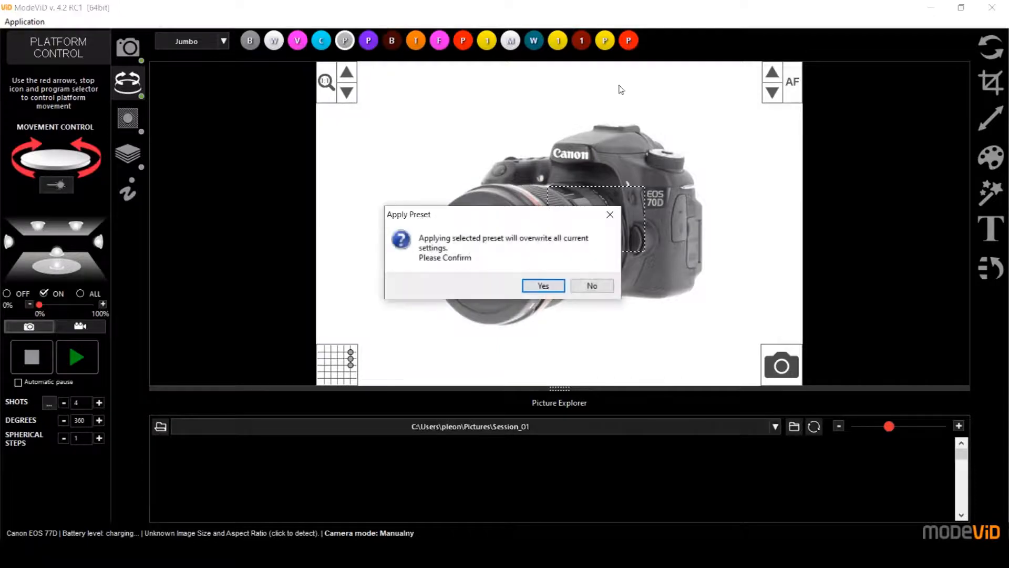
click(543, 286)
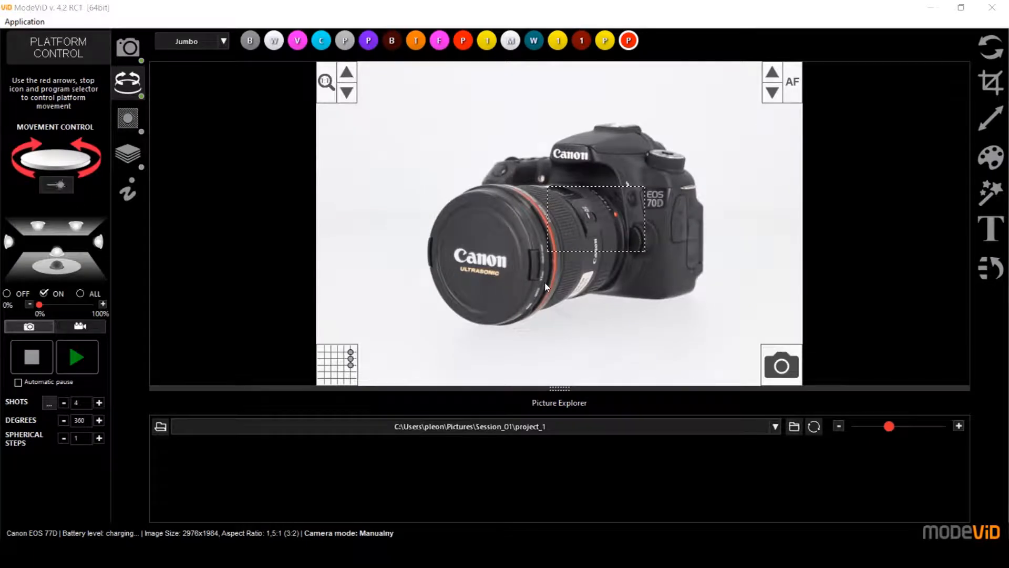
Step: Take a photo of the Canon camera and rename the picture file as name.jpg
click(781, 370)
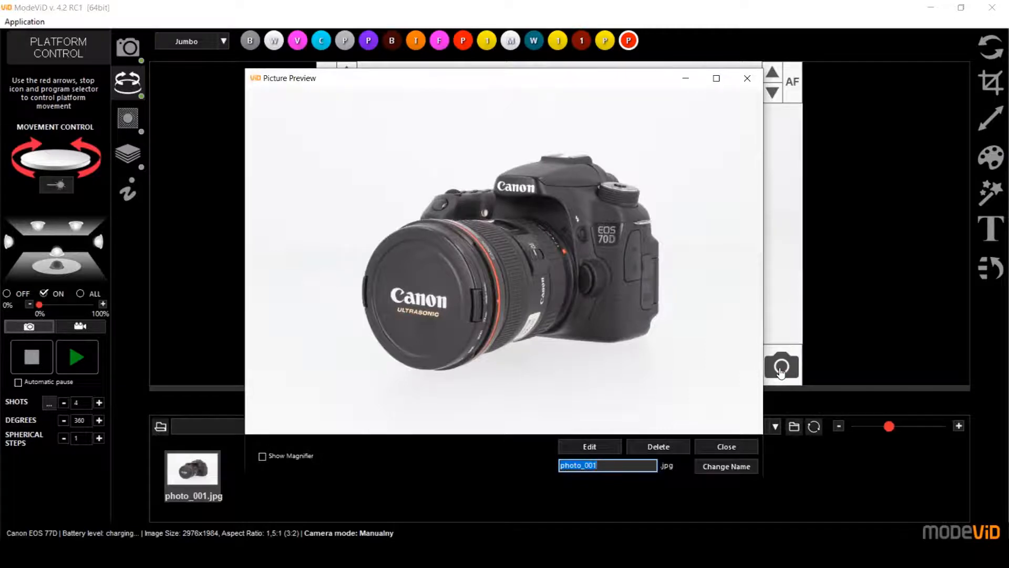
mouse_move(555, 83)
mouse_down()
mouse_move(561, 78)
mouse_move(552, 77)
mouse_up()
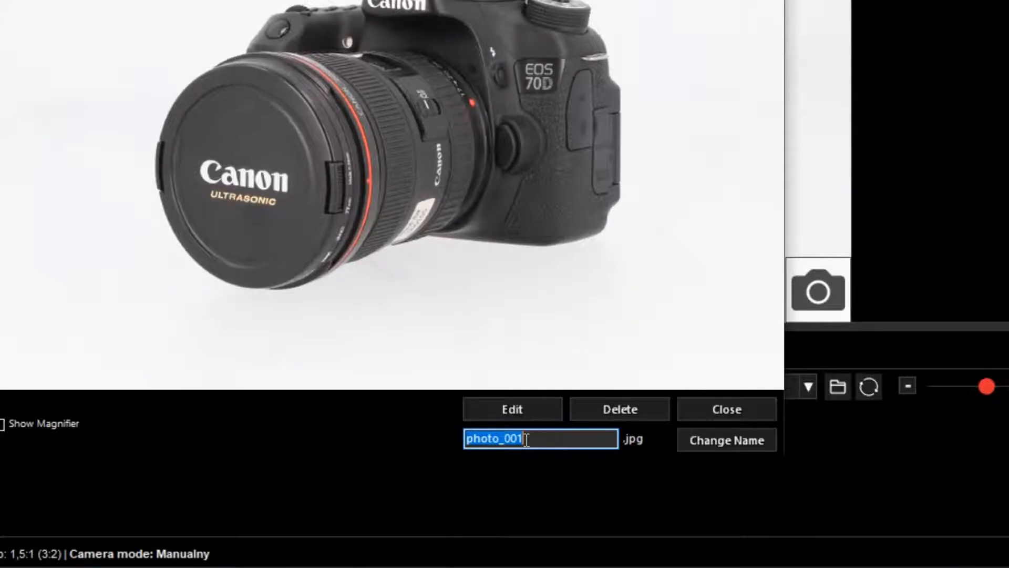
text(name)
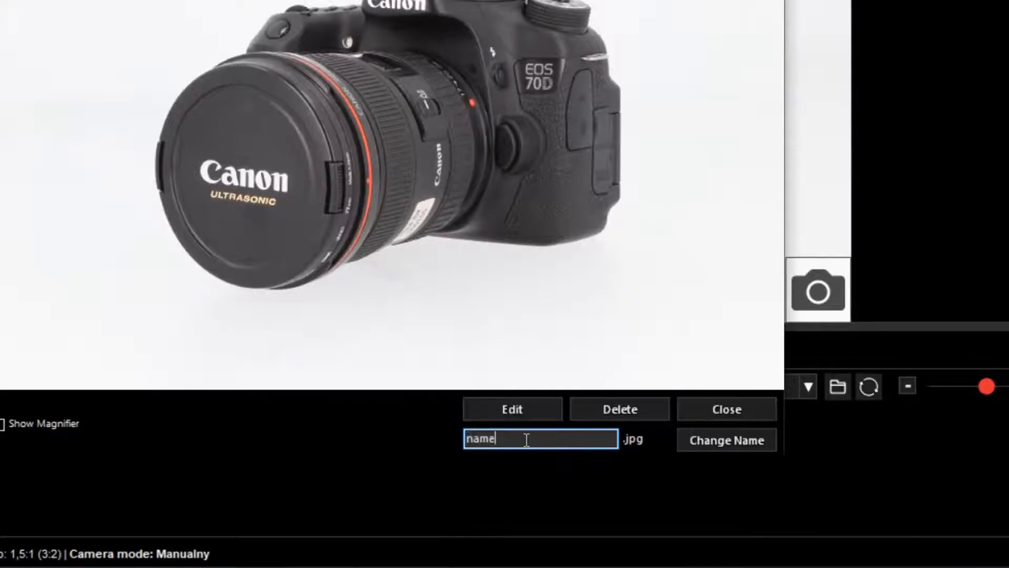
click(721, 446)
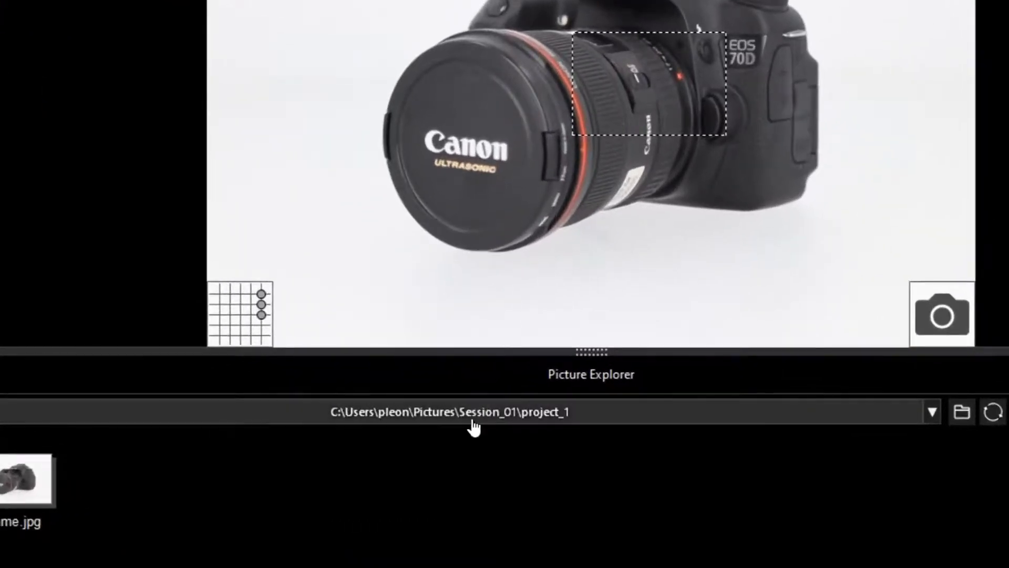
Step: Create a project_1 folder inside Session_01\project_1 and select it as the picture directory
click(485, 434)
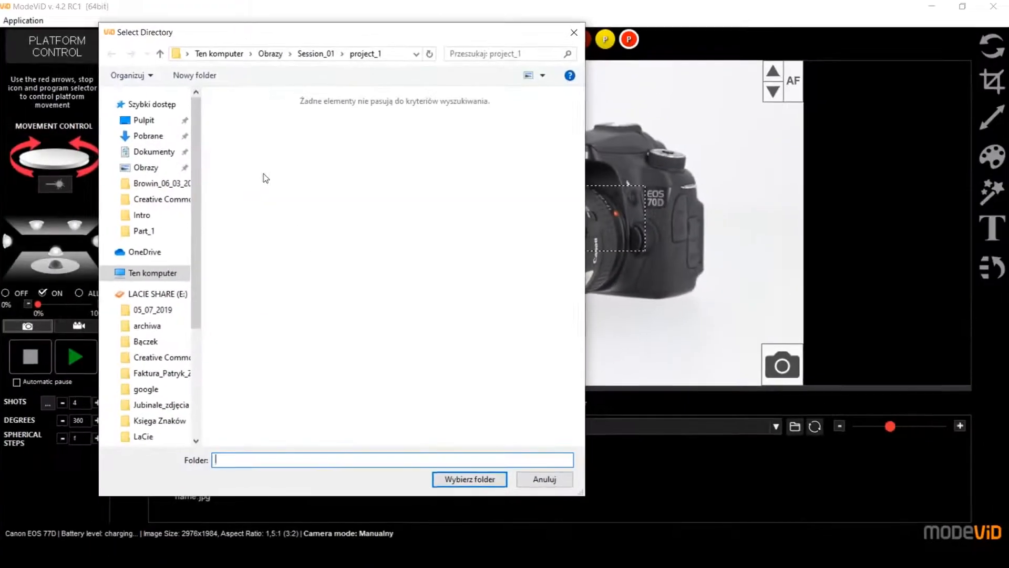
right_click(266, 179)
mouse_move(407, 330)
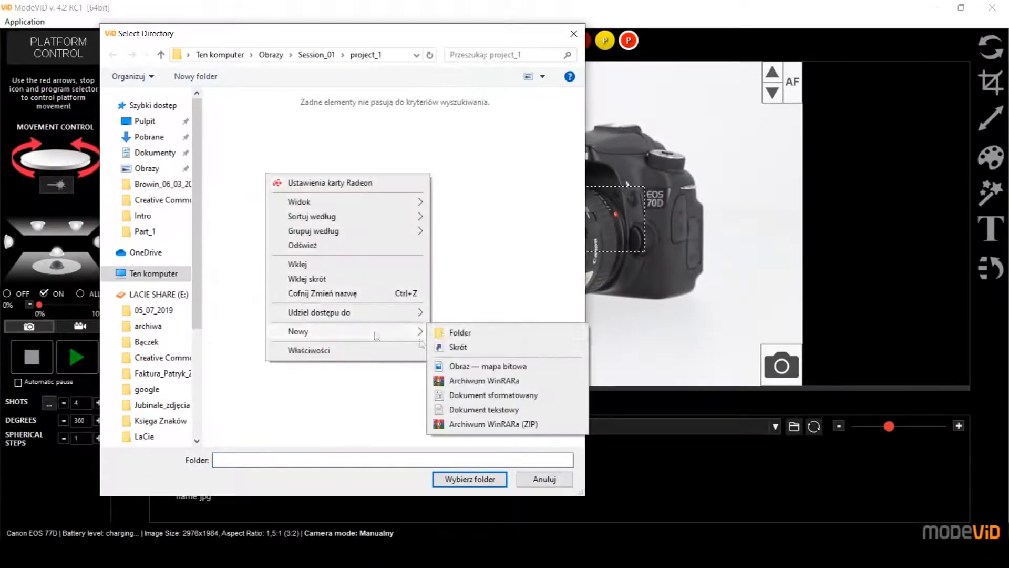
click(447, 331)
text(pro)
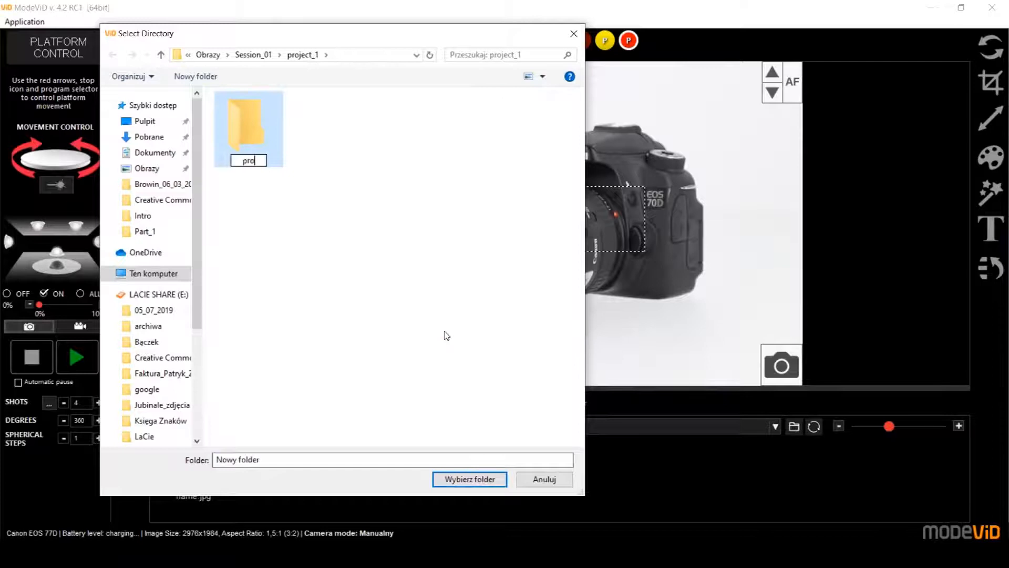
text(ject_1)
double_click(254, 137)
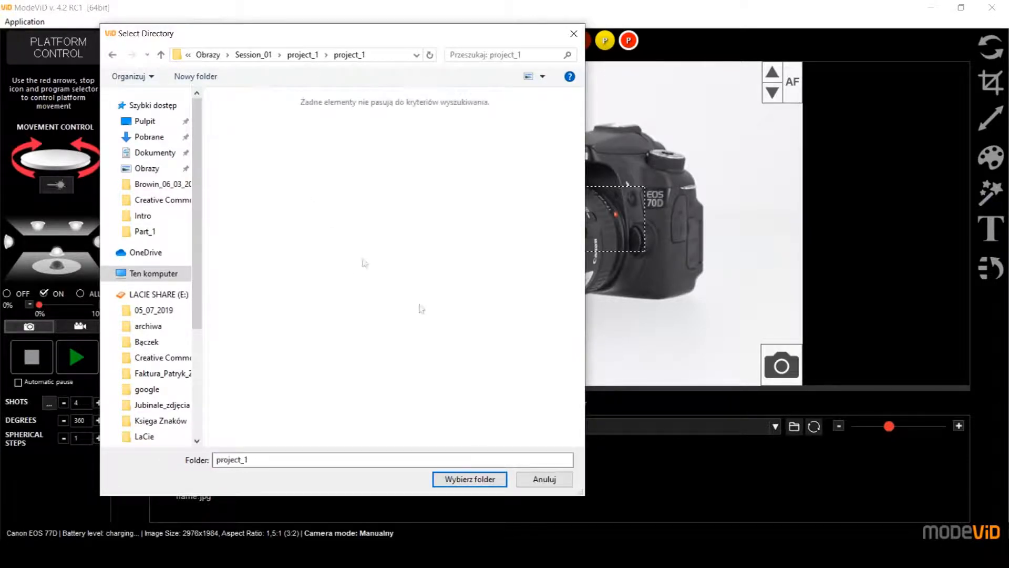
click(471, 480)
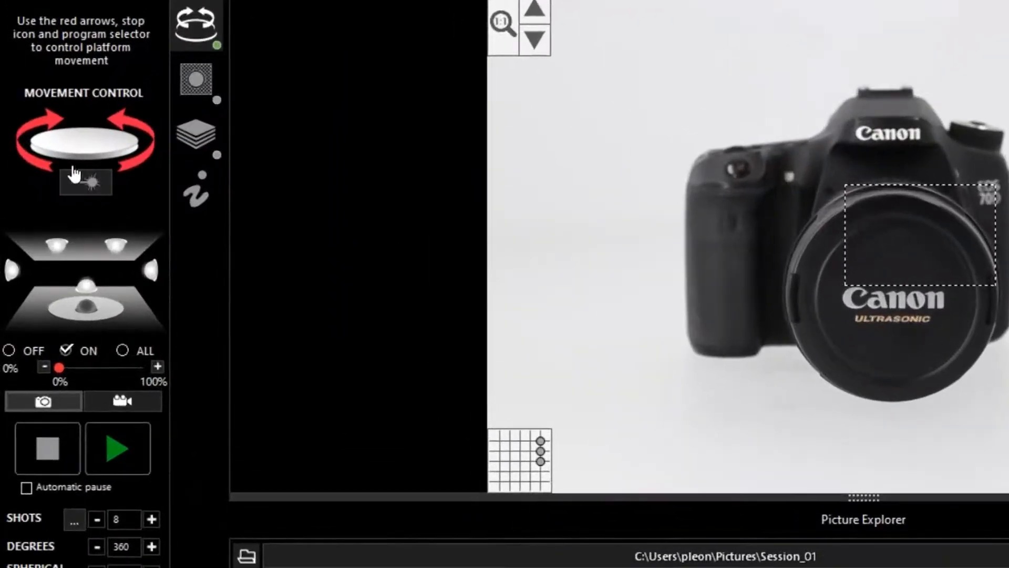
Step: Switch on the platform's positioning laser and toggle the live view grid to check the camera's placement
click(75, 178)
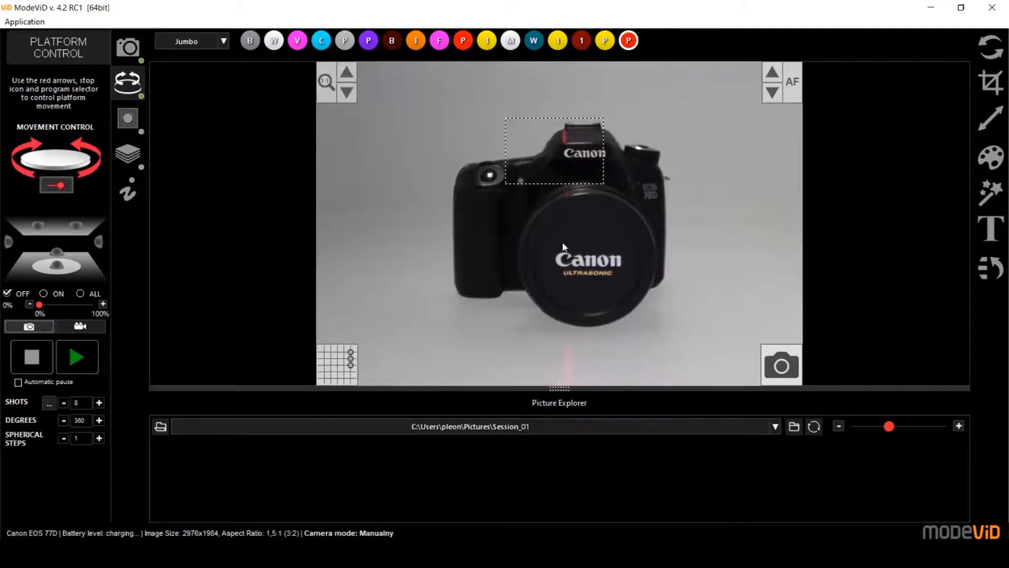
click(327, 361)
click(326, 361)
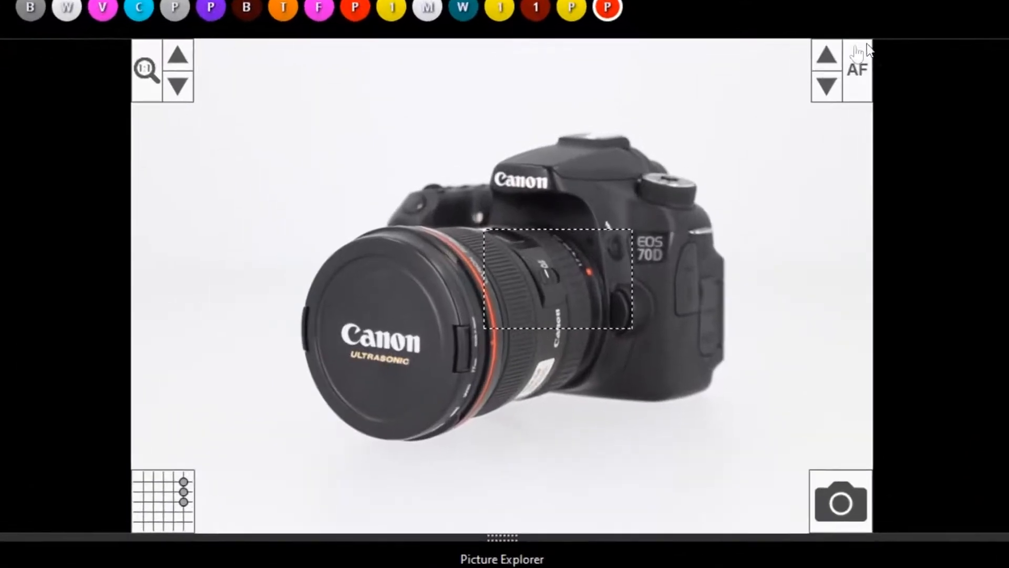
Step: Switch off autofocus and run the 8-shot, 360-degree platform program with directory prefix Serie and pictures prefix photo_
click(849, 86)
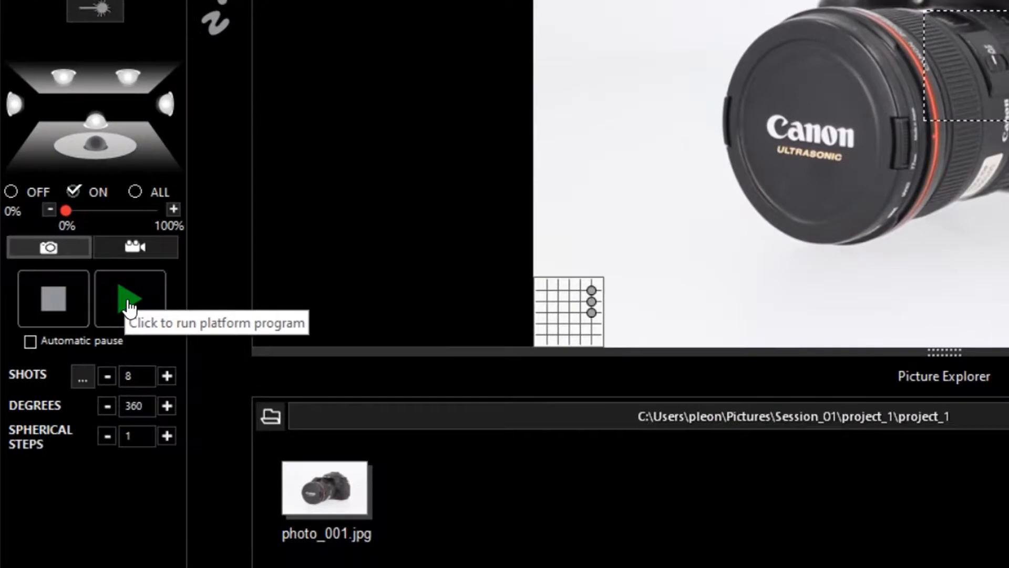
click(130, 306)
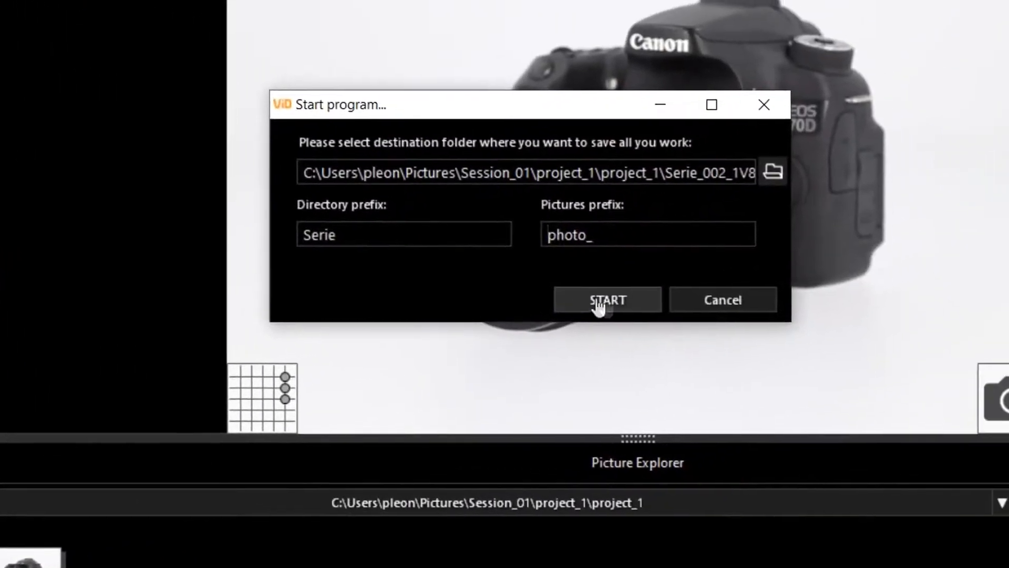
click(599, 304)
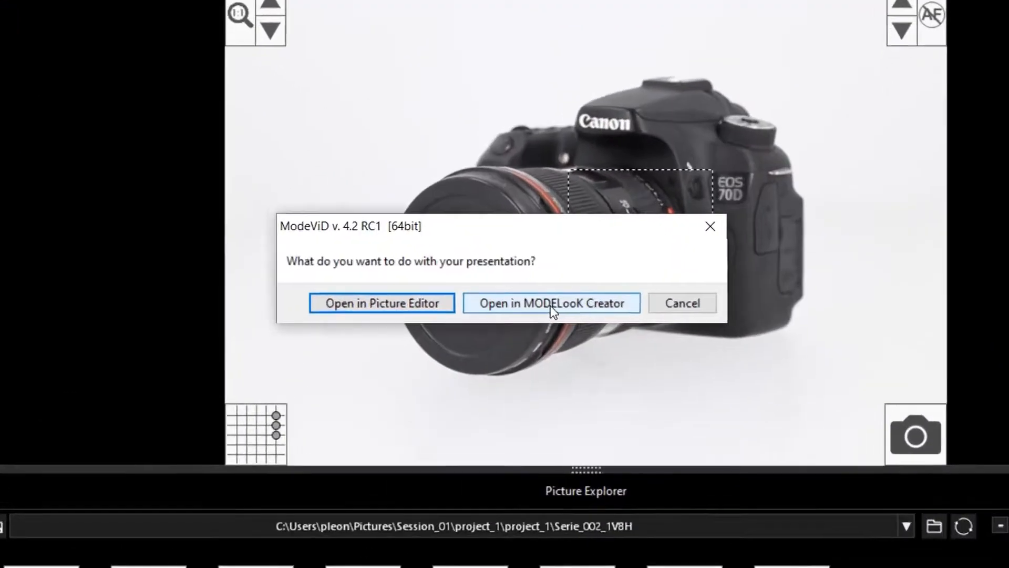
Step: Create the MODELooK_Presentation animation from the series in MODELooK Creator and inspect it zoomed in at full screen
click(550, 304)
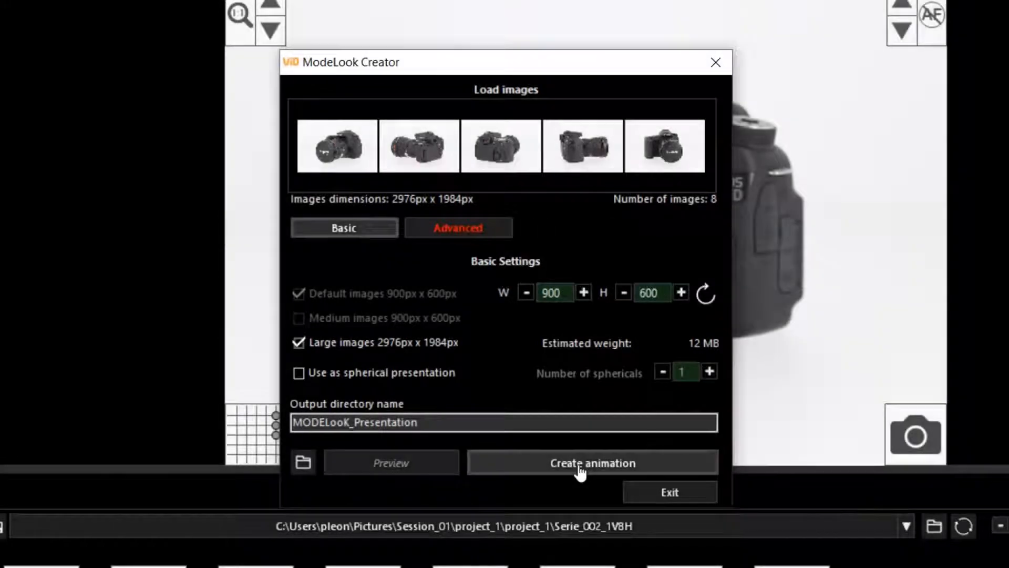
click(580, 467)
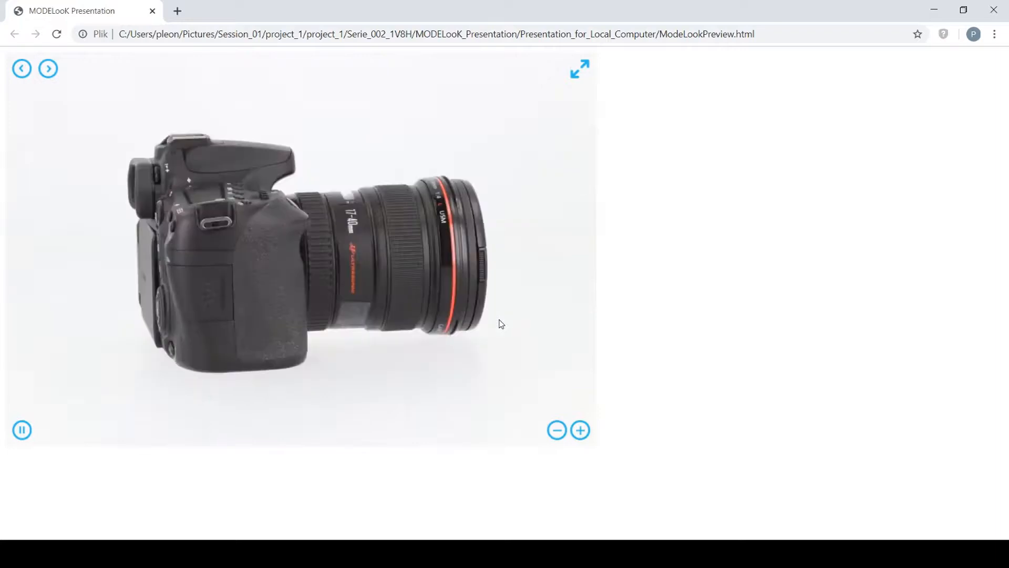
click(579, 69)
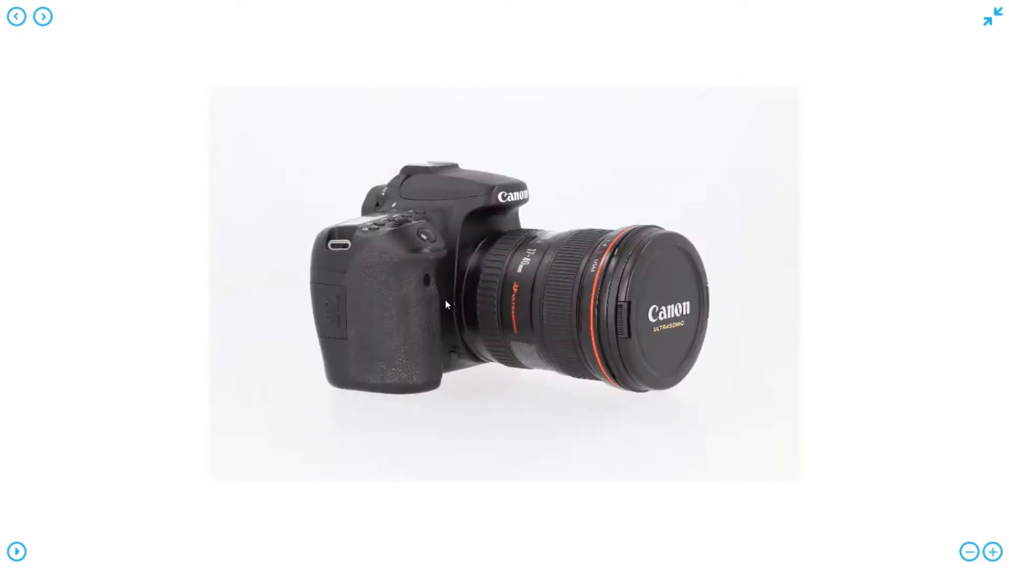
scroll(546, 250, up, 3)
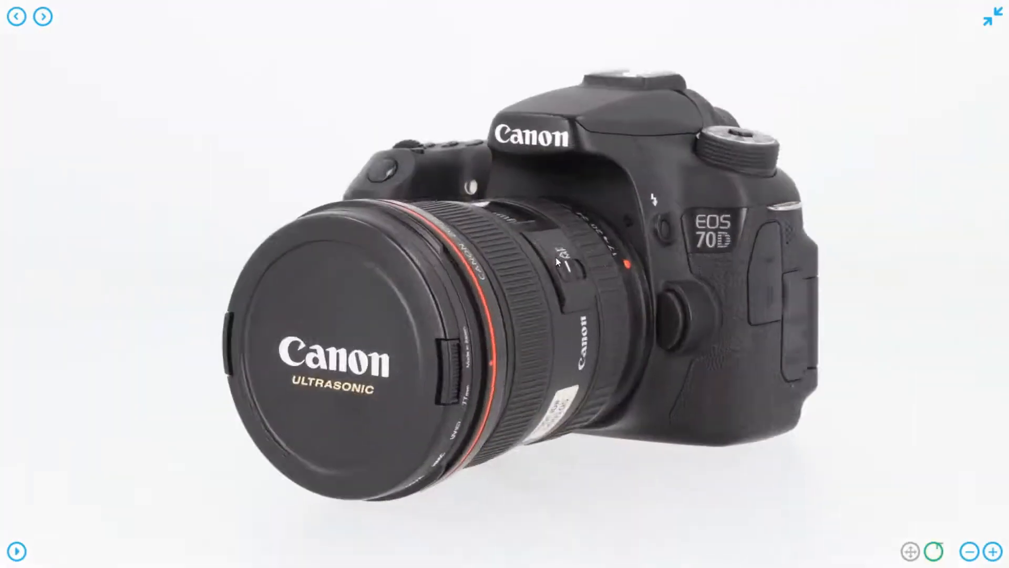
scroll(560, 259, up, 3)
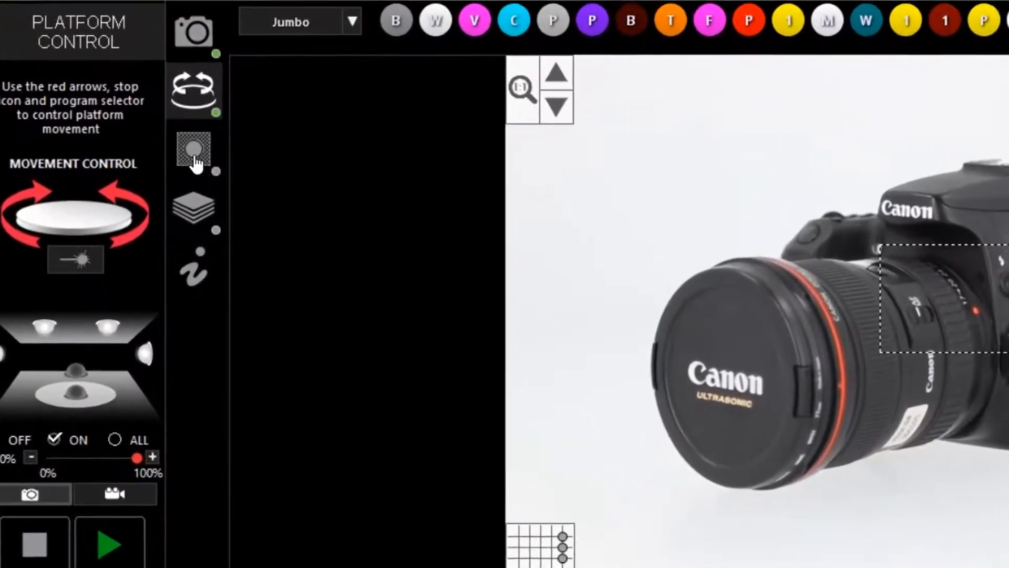
Step: Show the NEW BGR controls, and in the application settings switch the picture background to Color and open its color choice
click(127, 120)
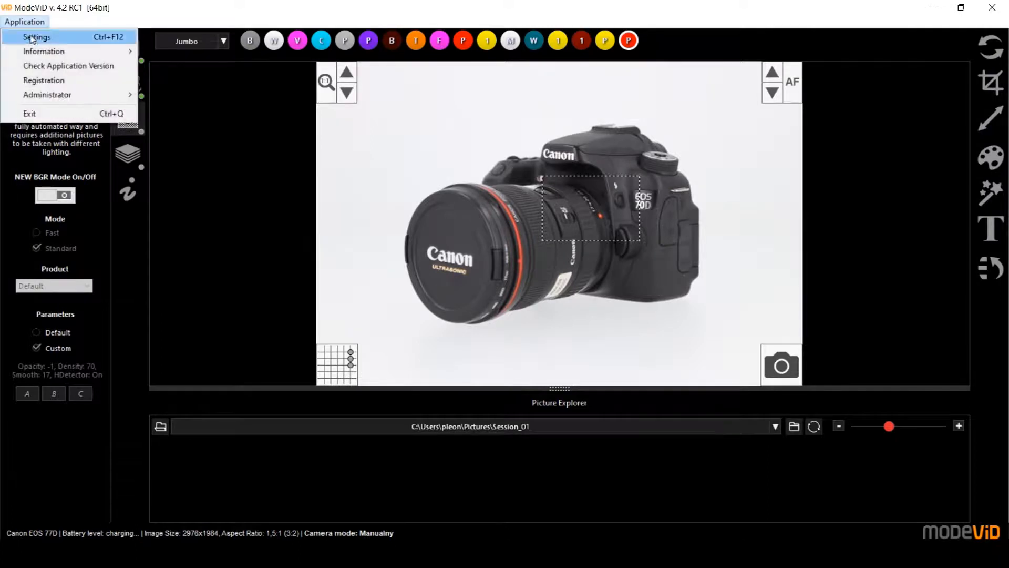
click(36, 37)
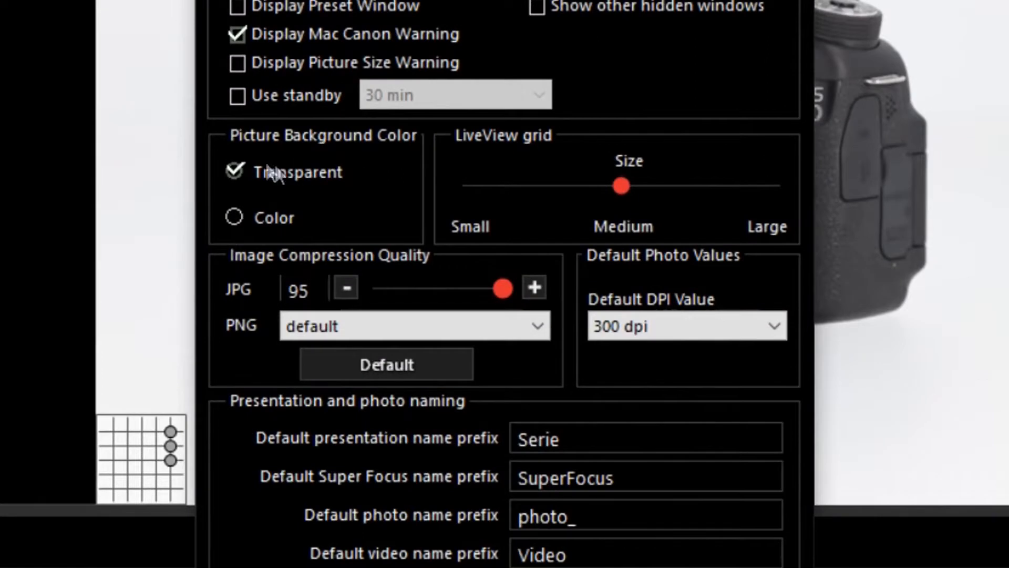
click(233, 218)
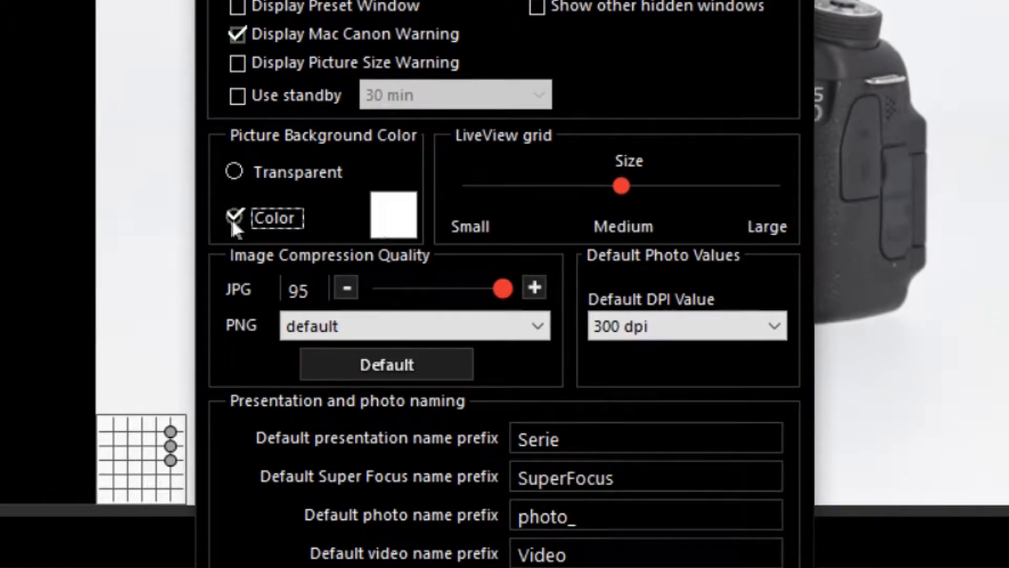
click(401, 210)
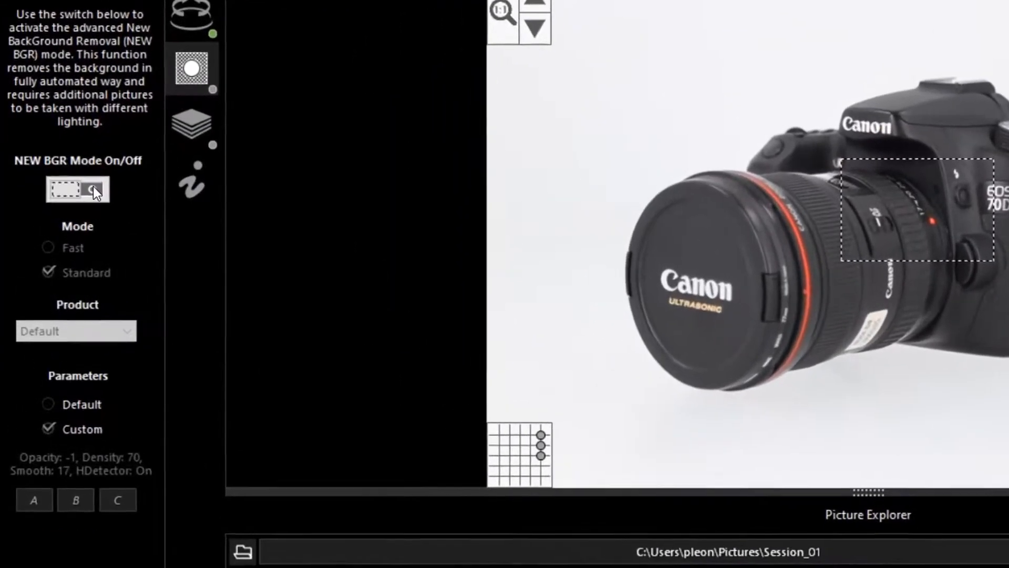
Step: Turn on NEW BGR in Fast mode, photograph the Canon camera, and enlarge the picture preview
click(65, 196)
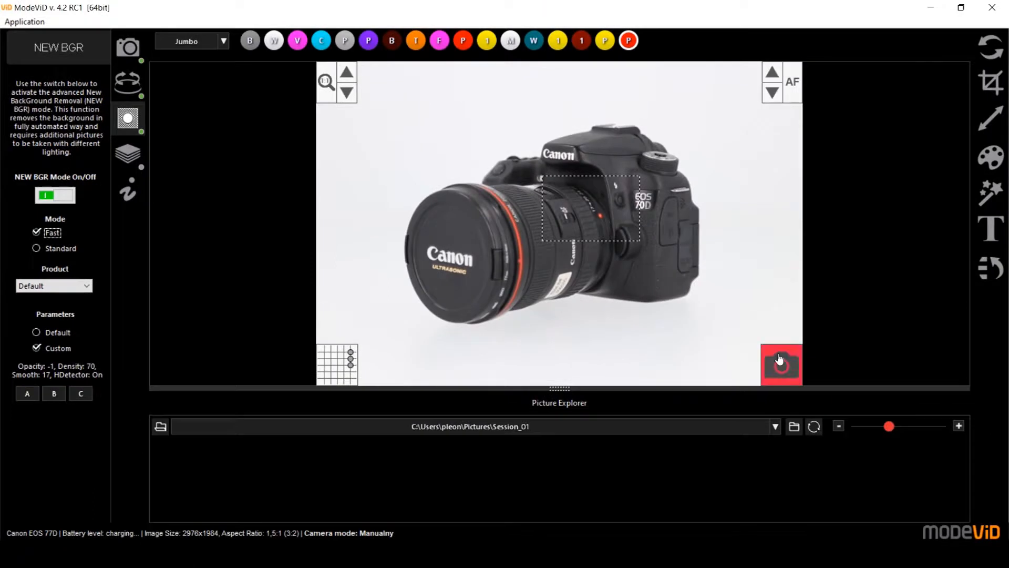
click(780, 361)
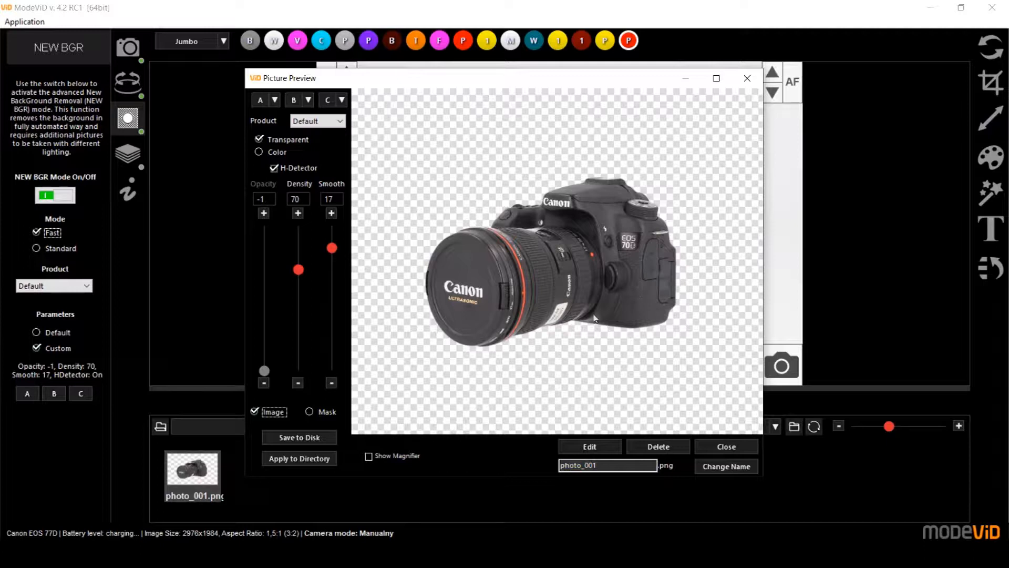
click(716, 77)
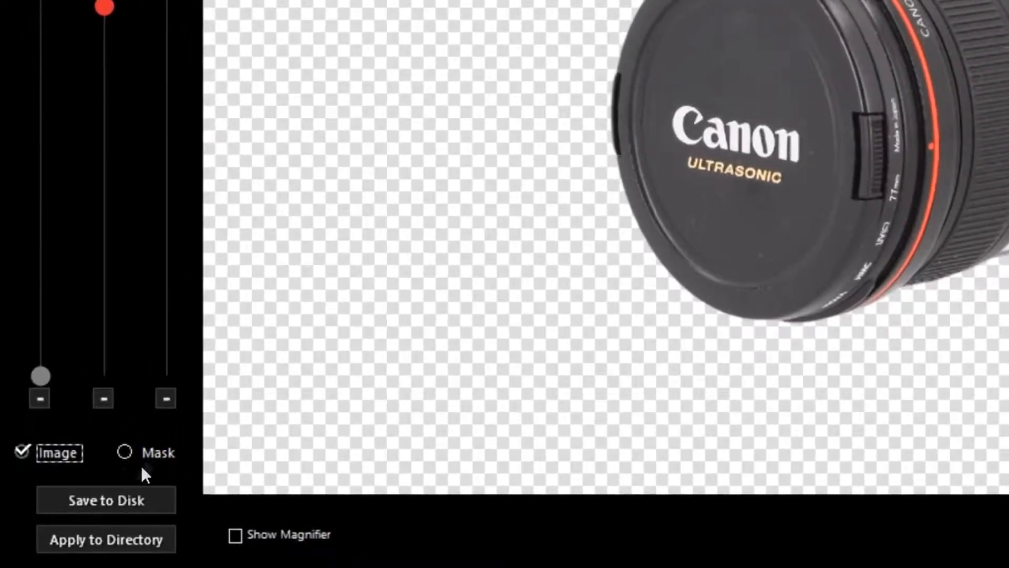
Step: Show the picture's mask, try a Density of 16, and return the Density to 70
click(124, 453)
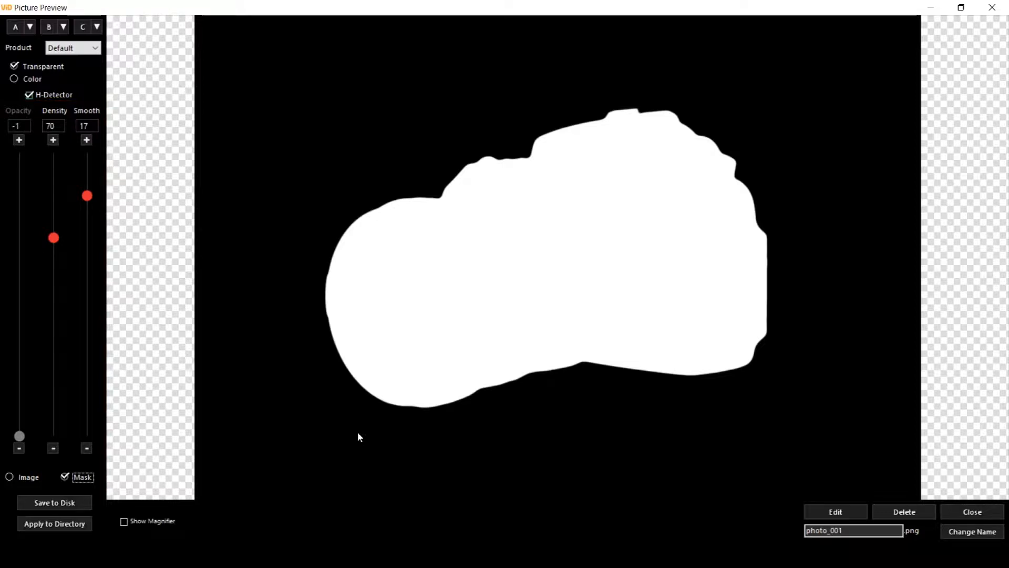
click(54, 238)
drag(54, 238, 46, 386)
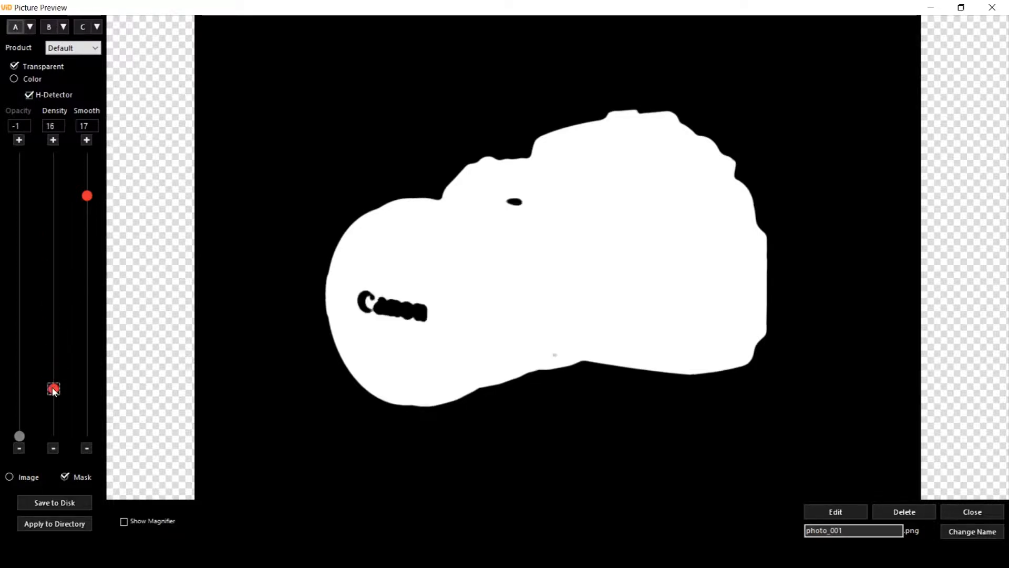
drag(54, 392, 52, 270)
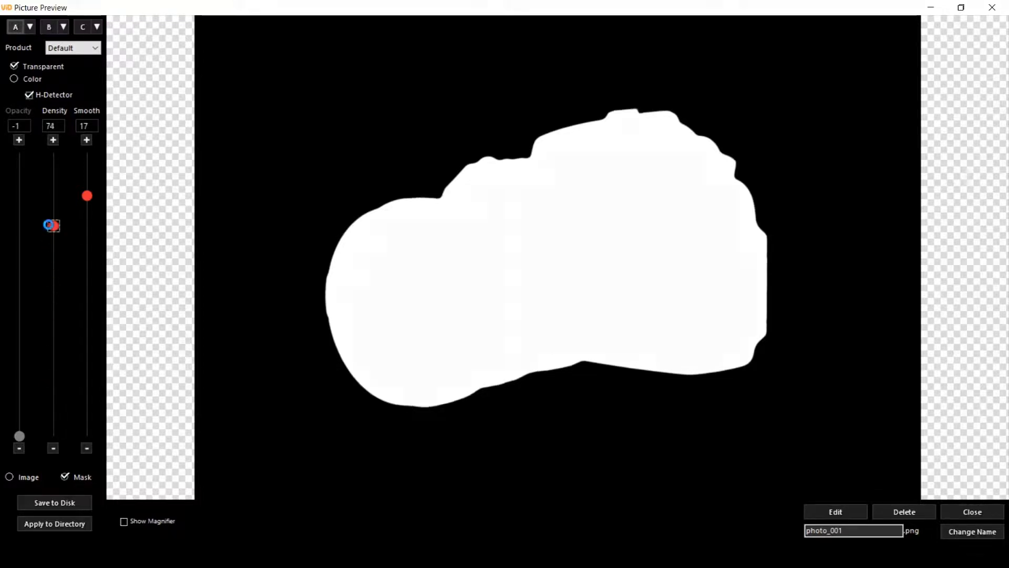
drag(50, 225, 55, 240)
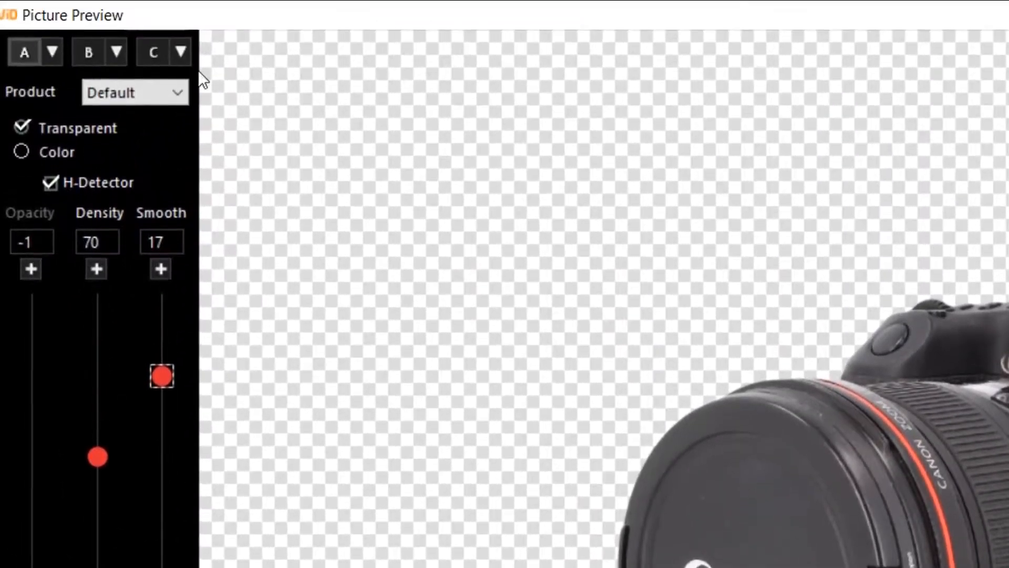
Step: Replace the picture's transparent background with light gray (192, 192, 192)
click(52, 54)
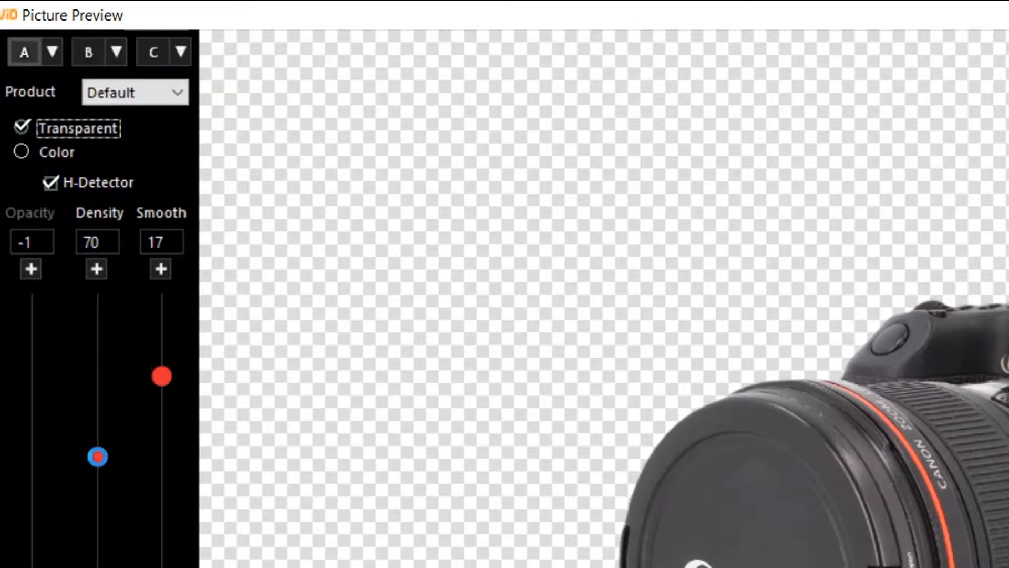
click(21, 152)
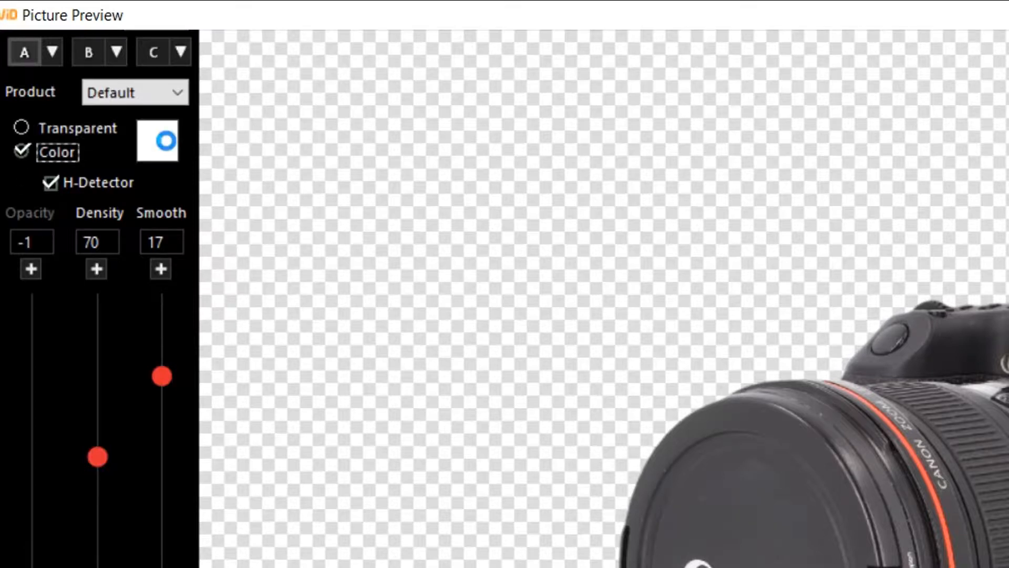
click(166, 141)
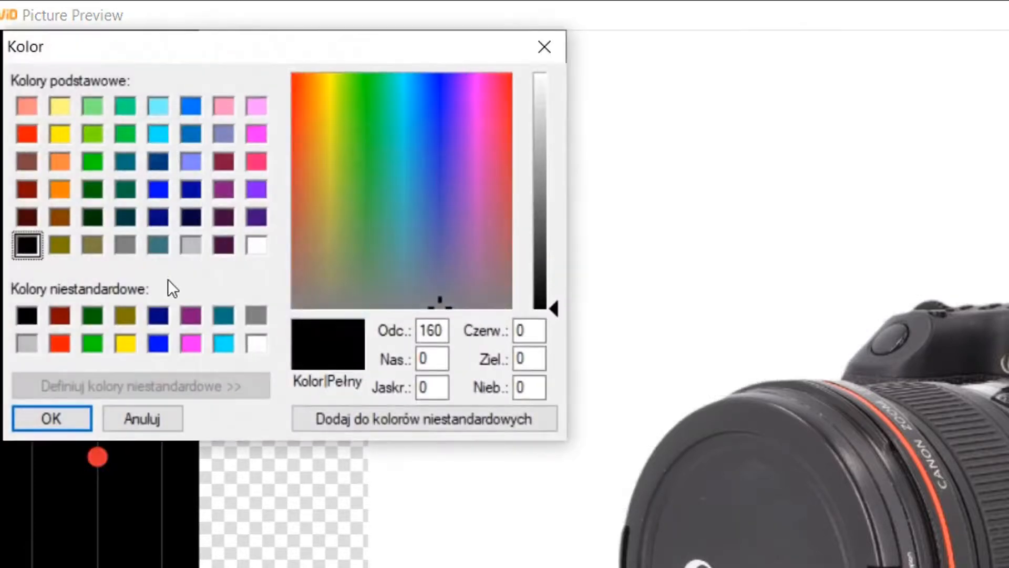
click(192, 244)
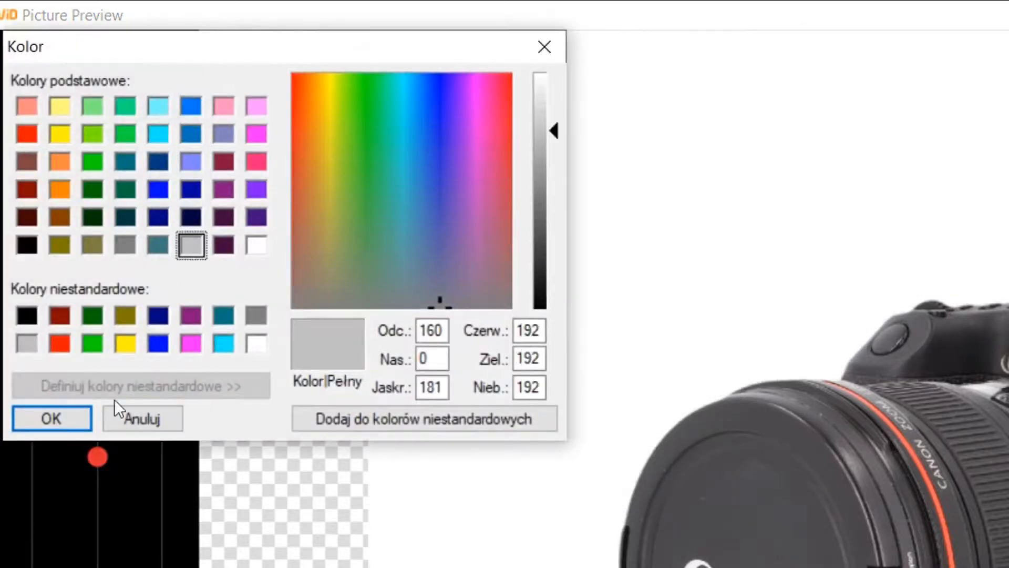
click(57, 418)
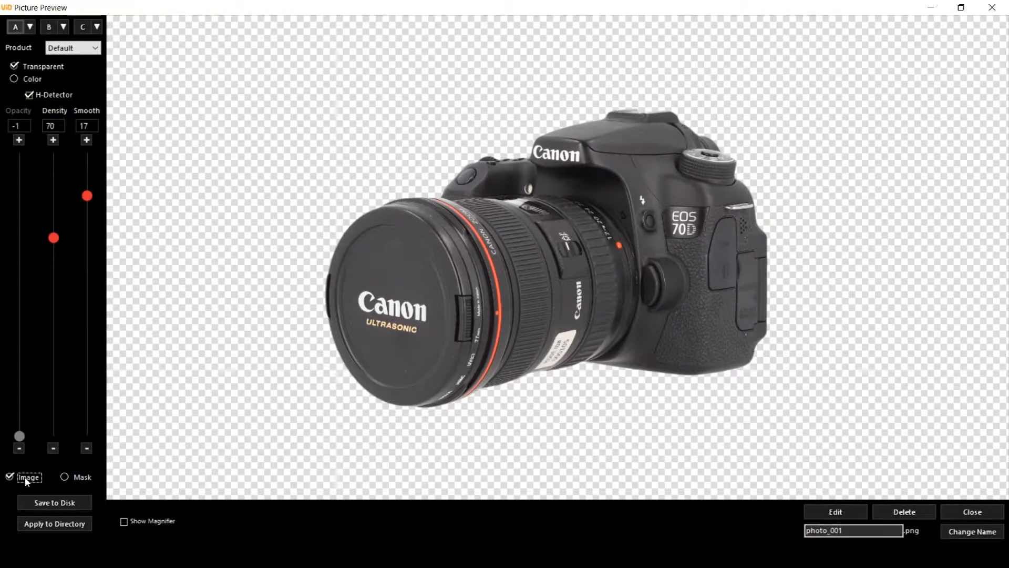
Step: Set the product type for the background removal of photo_001.png to Transparent
click(74, 48)
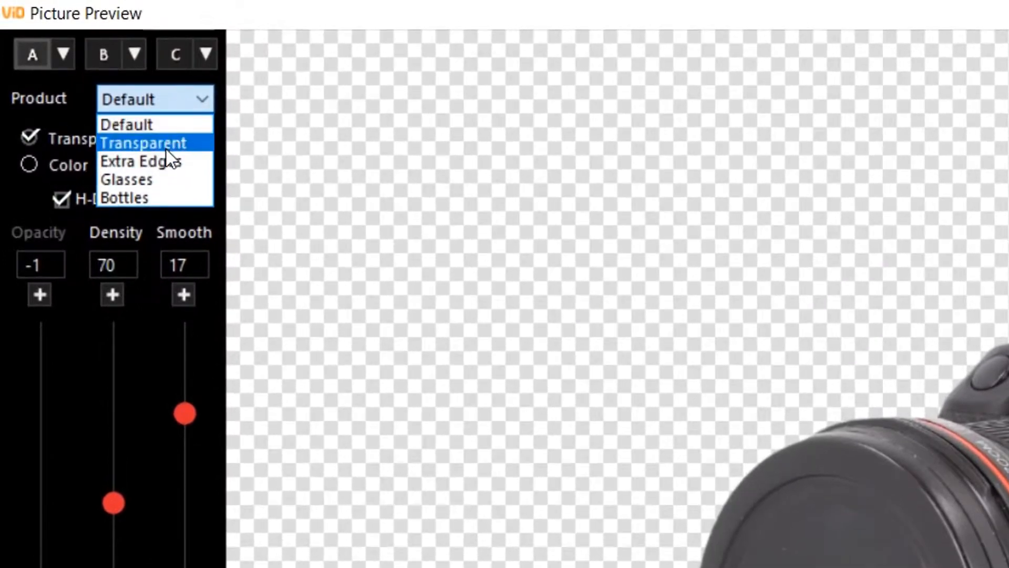
click(159, 146)
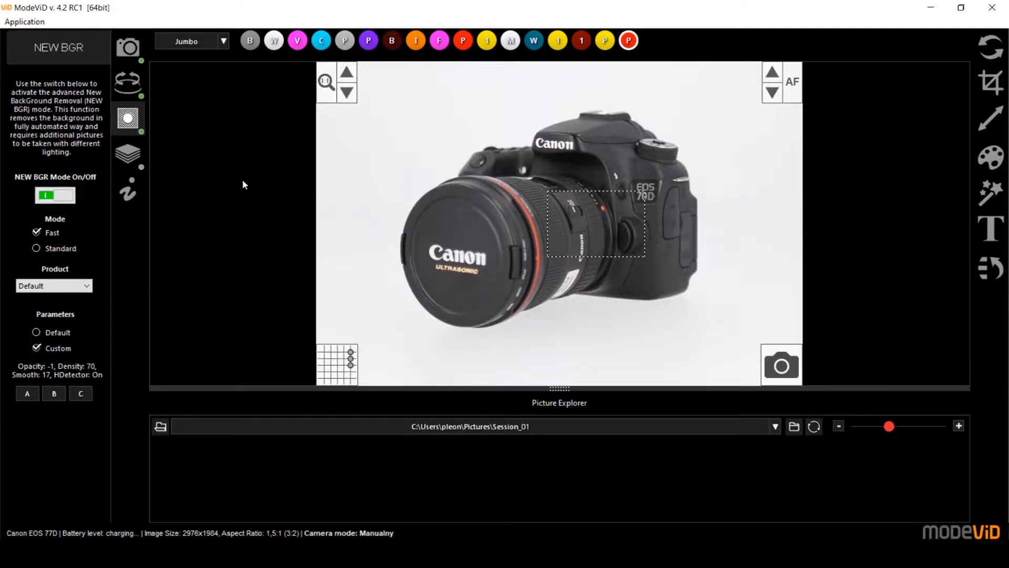
Step: Open Super Focus, autofocus on the clip of the lens cap, enlarge the live view, and save that focus as near point A
click(131, 157)
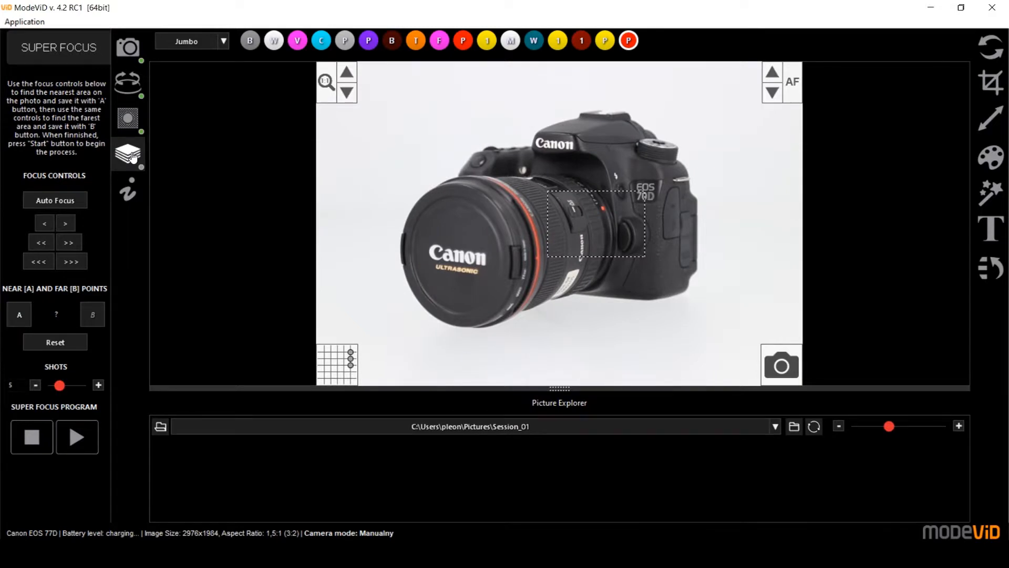
click(578, 243)
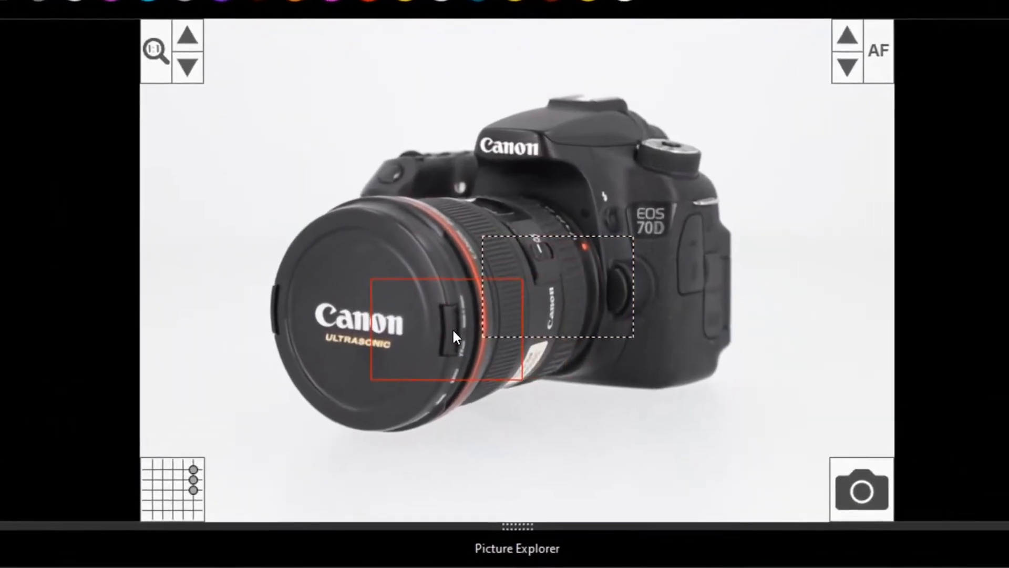
click(455, 339)
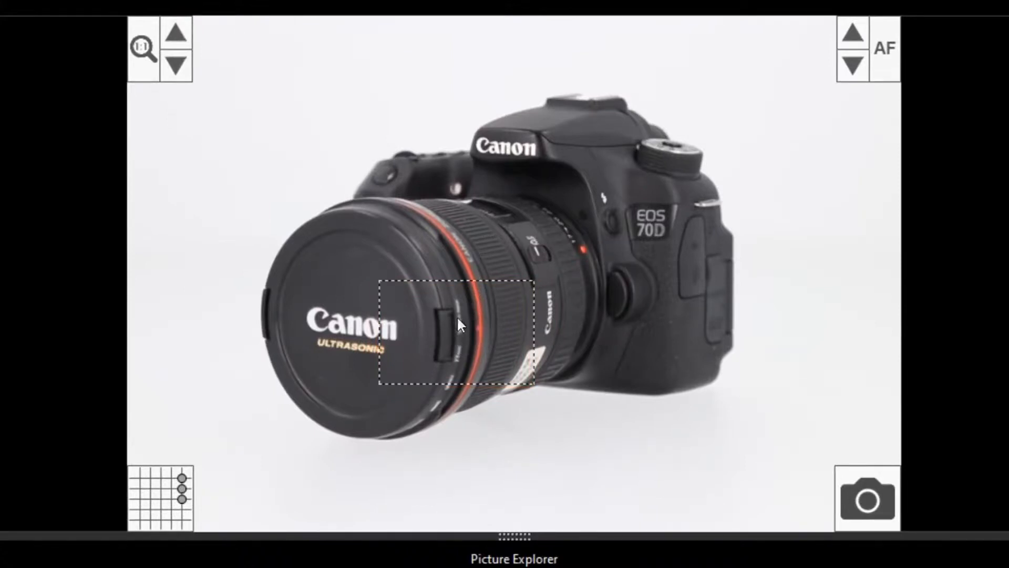
click(884, 48)
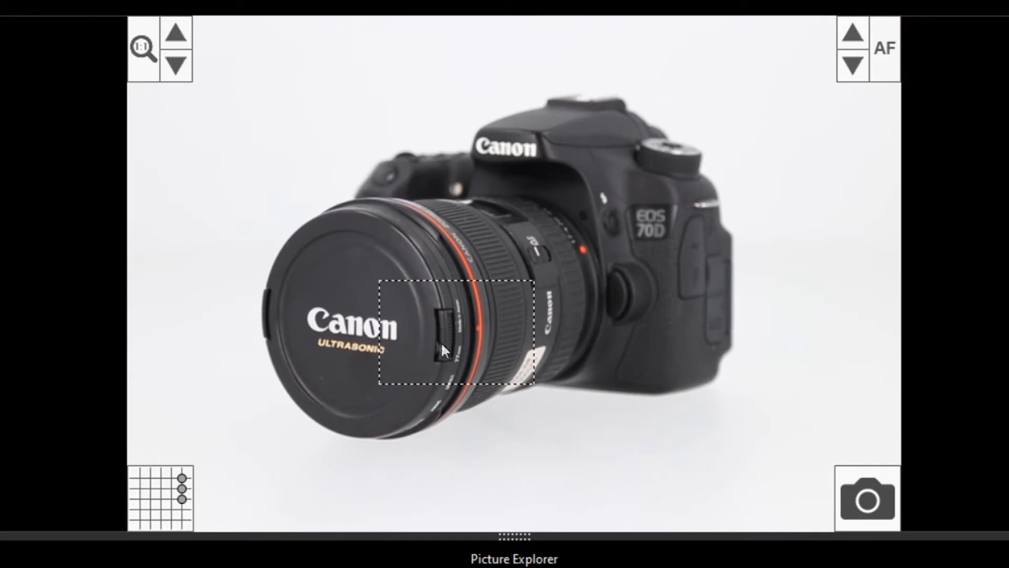
click(176, 33)
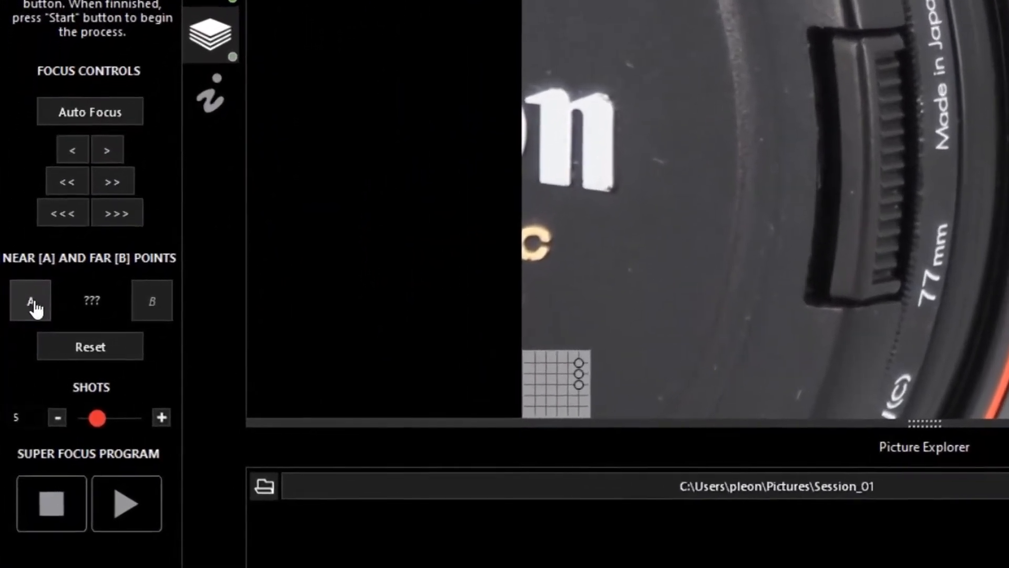
click(13, 321)
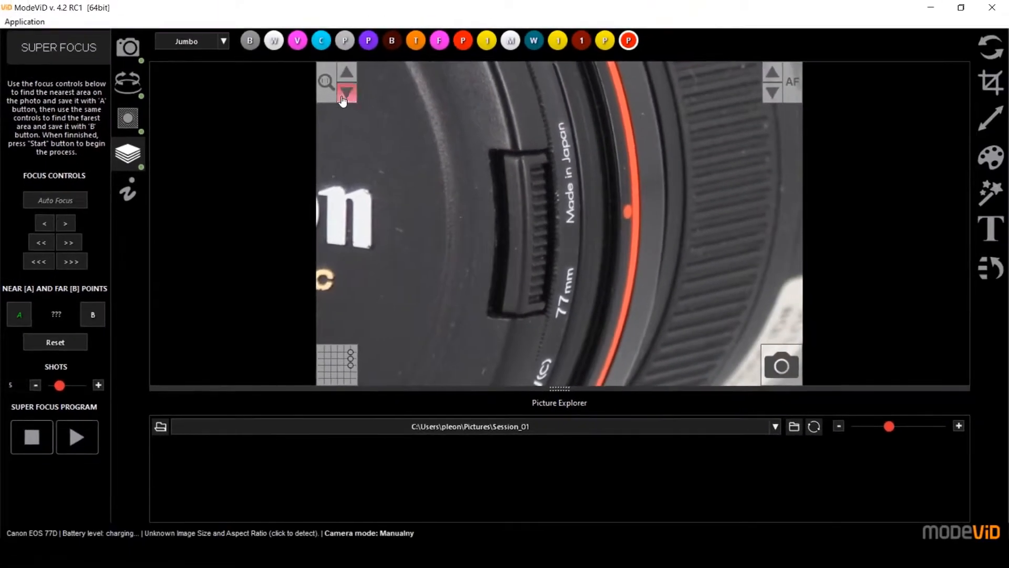
Step: Move the focus frame to the camera grip behind the lens, focus four fine steps farther, and save far point B
click(344, 94)
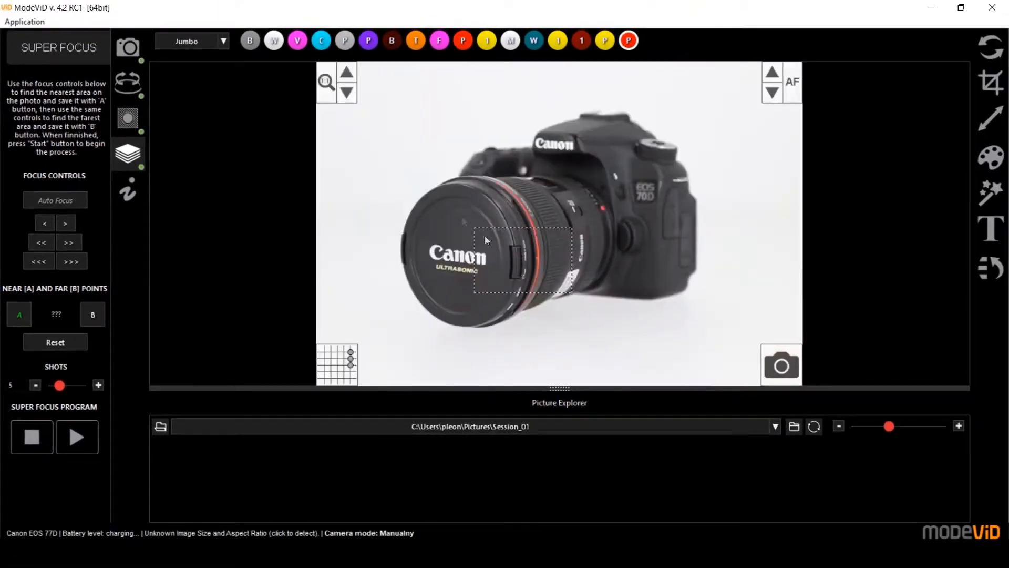
drag(551, 261, 530, 158)
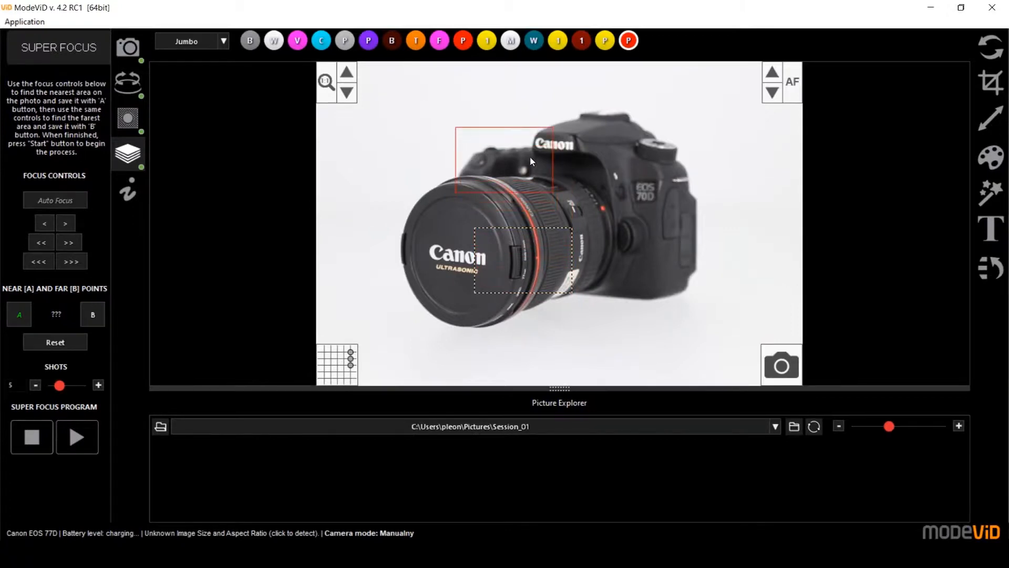
click(503, 160)
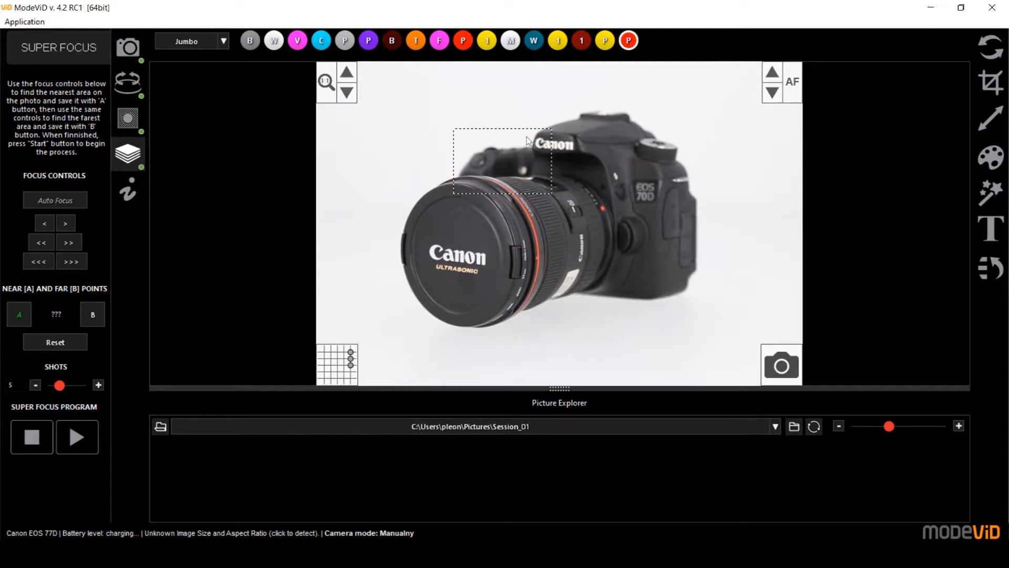
click(346, 72)
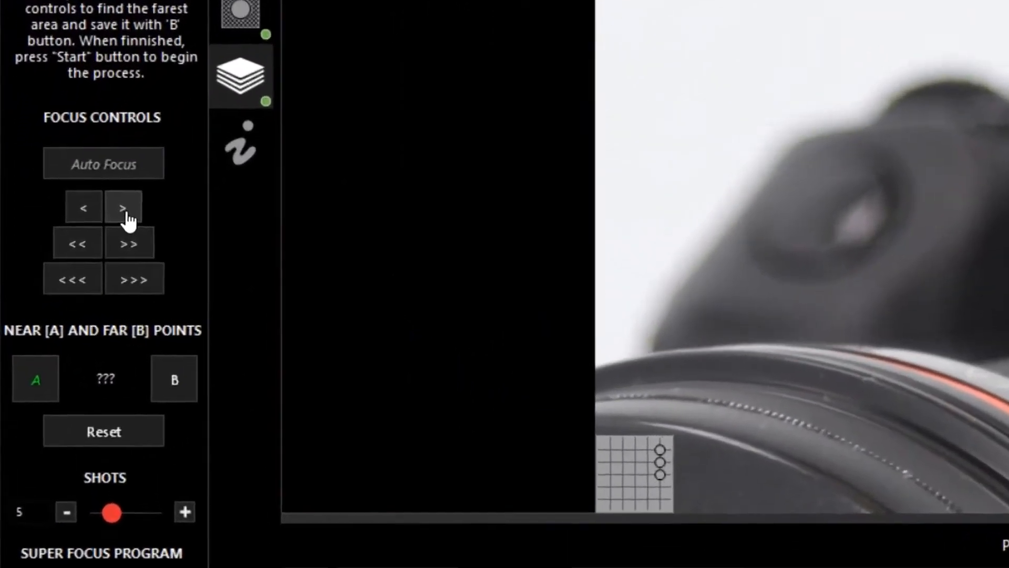
click(128, 206)
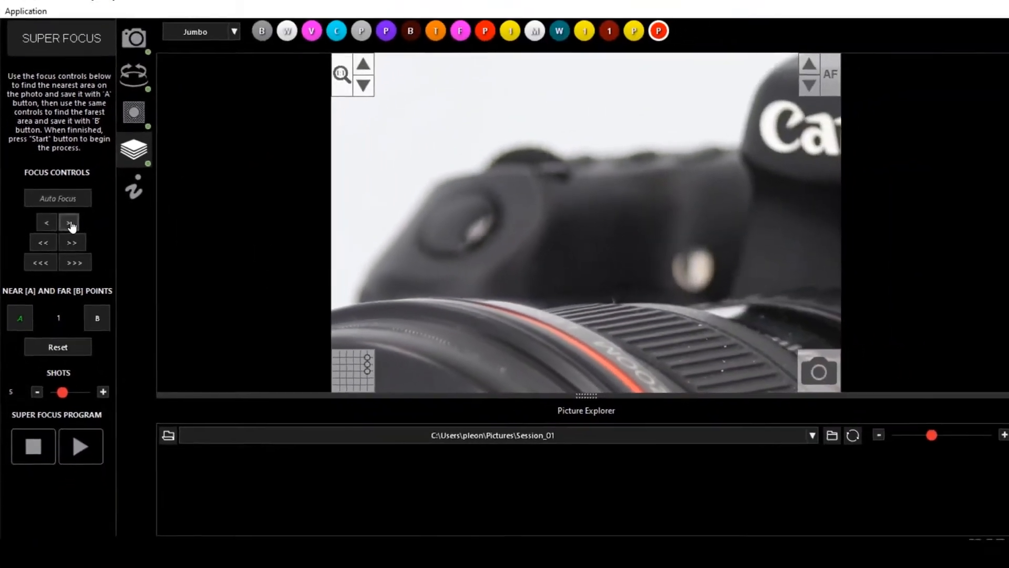
click(129, 207)
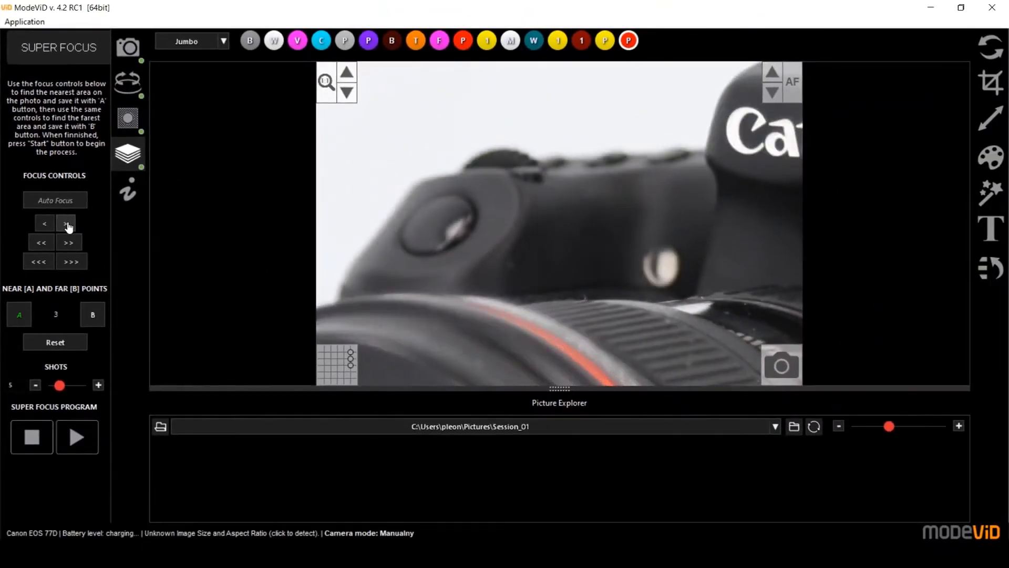
click(67, 225)
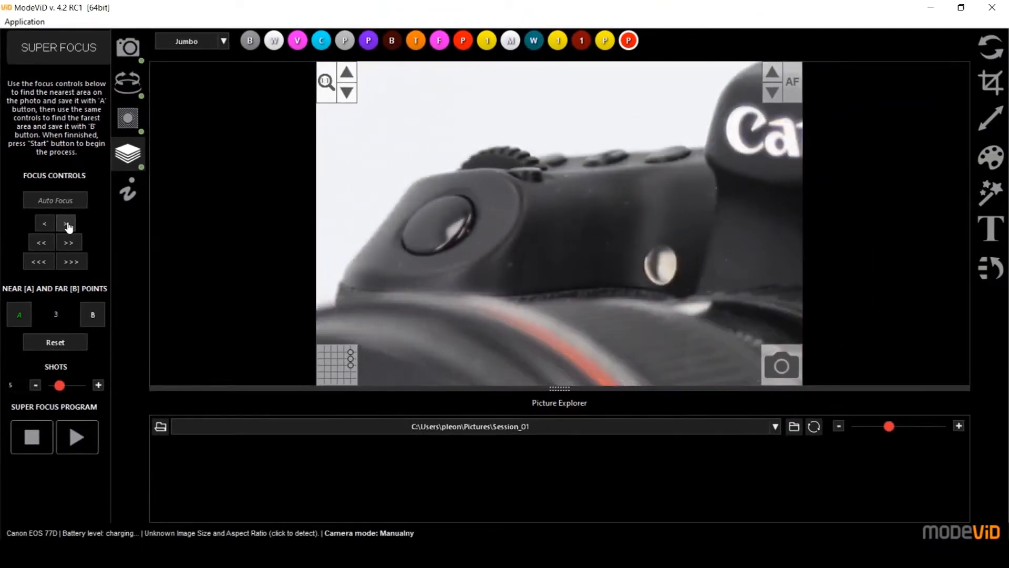
click(94, 315)
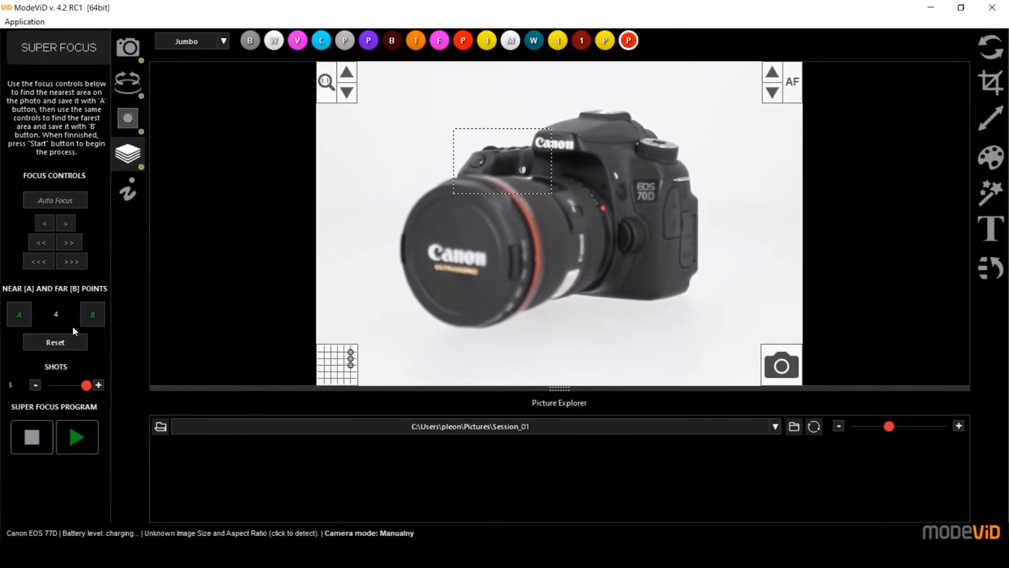
Step: Run the Super Focus program with directory prefix SuperFocus and pictures prefix photo_, saving inside the Session_01 folder
click(76, 437)
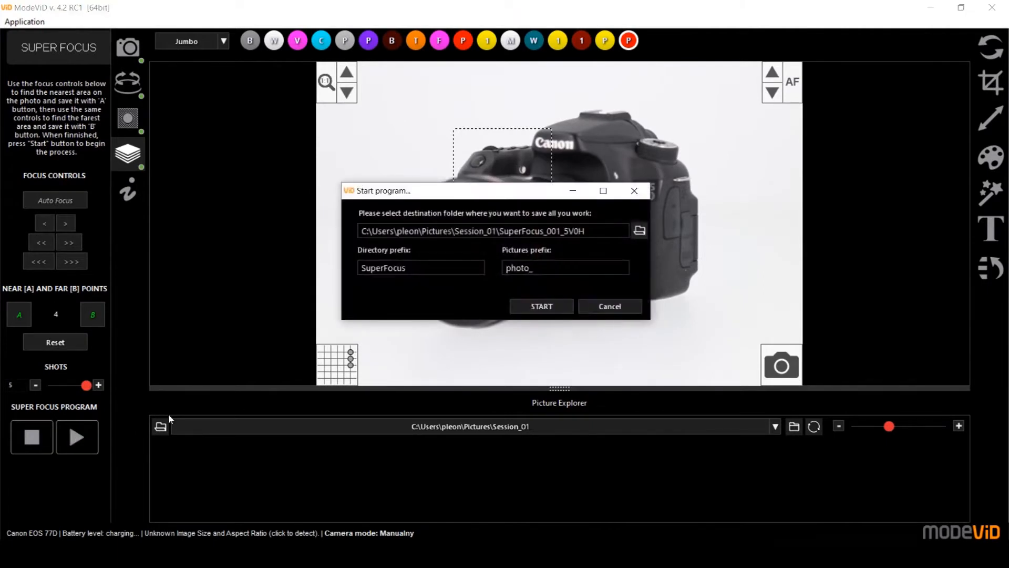
click(537, 308)
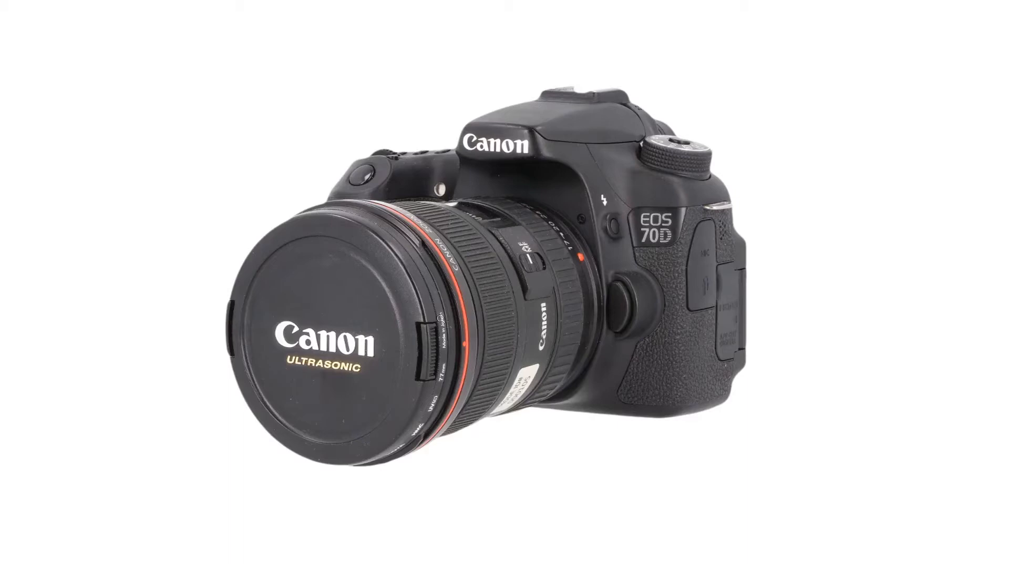
click(424, 155)
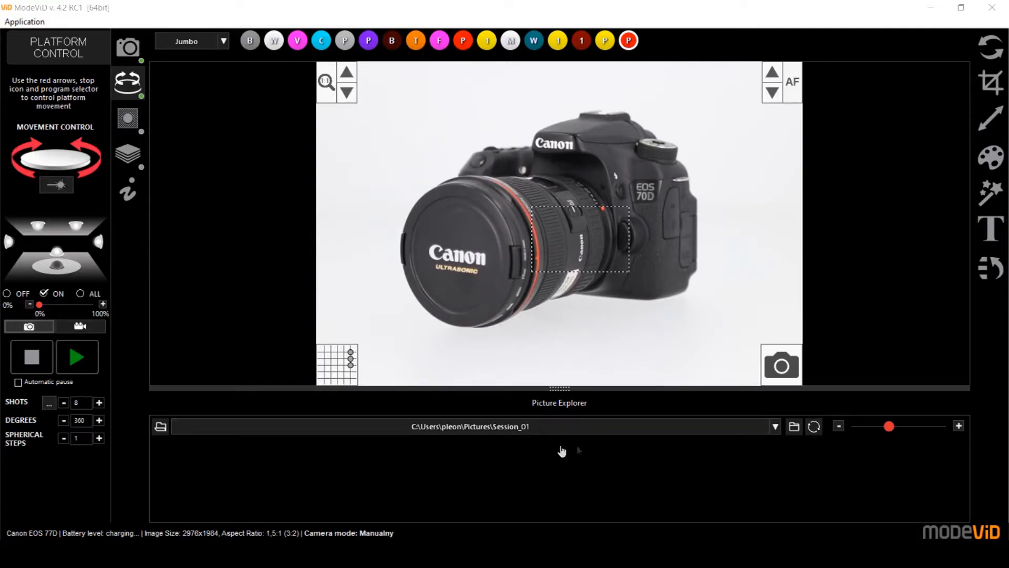
Step: Set a ghost on a new photo of the Canon camera, photo_001.jpg, and rotate the platform against the overlay
click(784, 369)
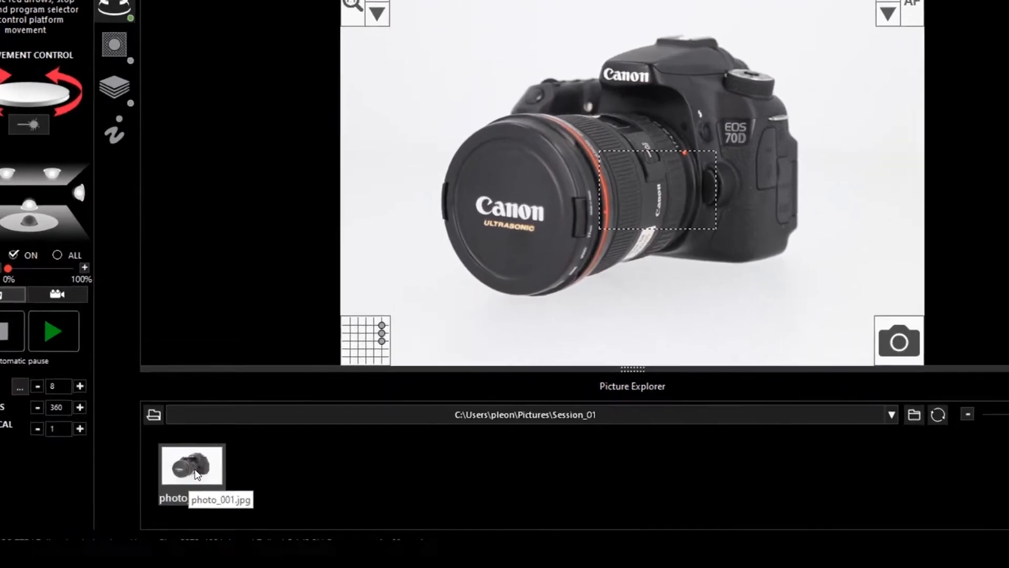
right_click(195, 476)
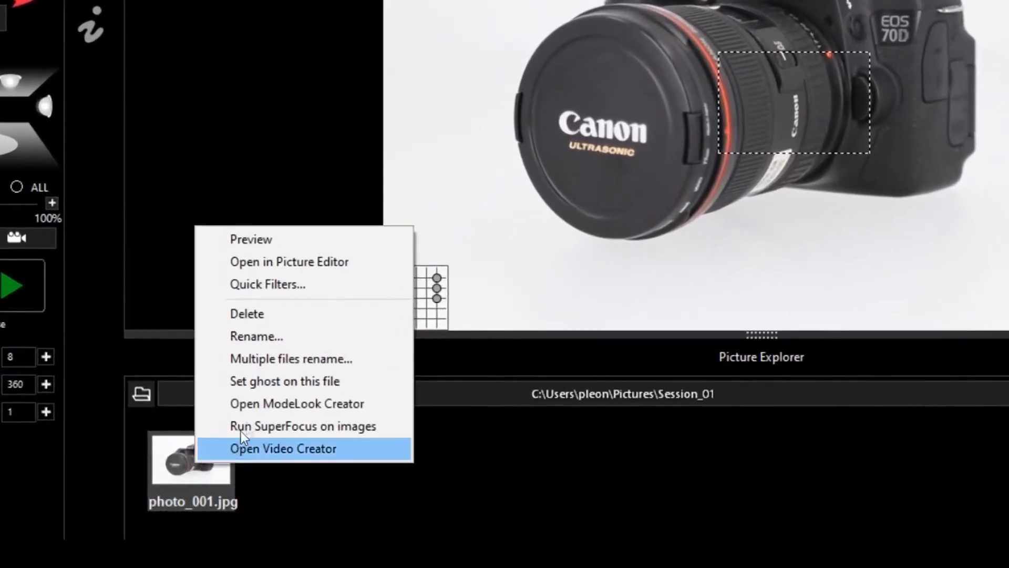
click(259, 383)
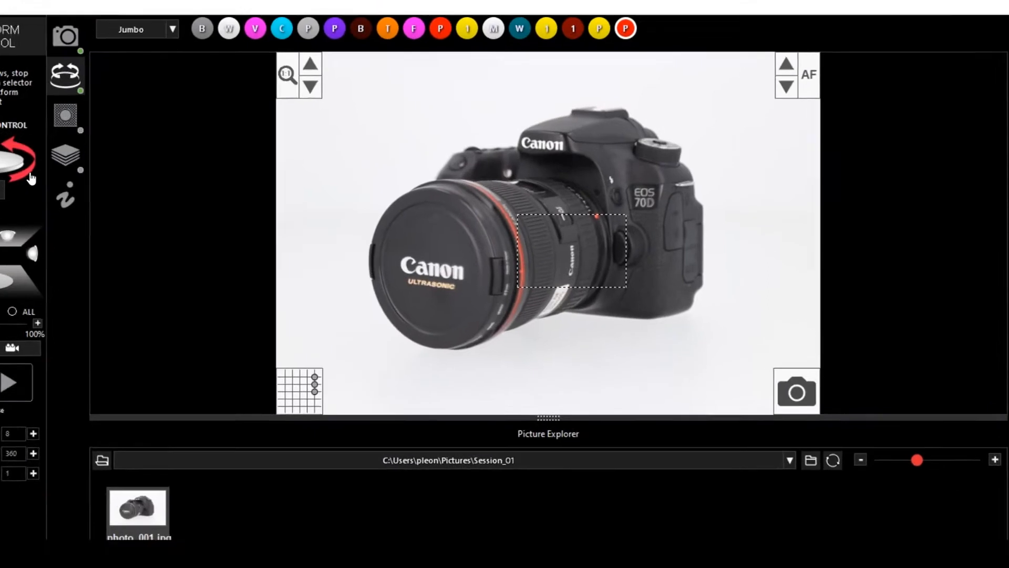
click(32, 178)
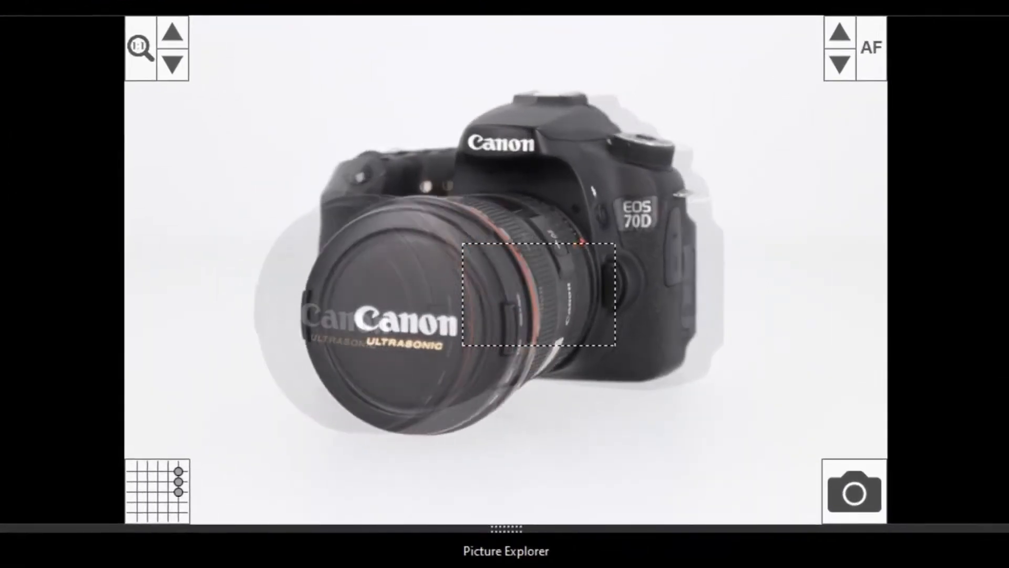